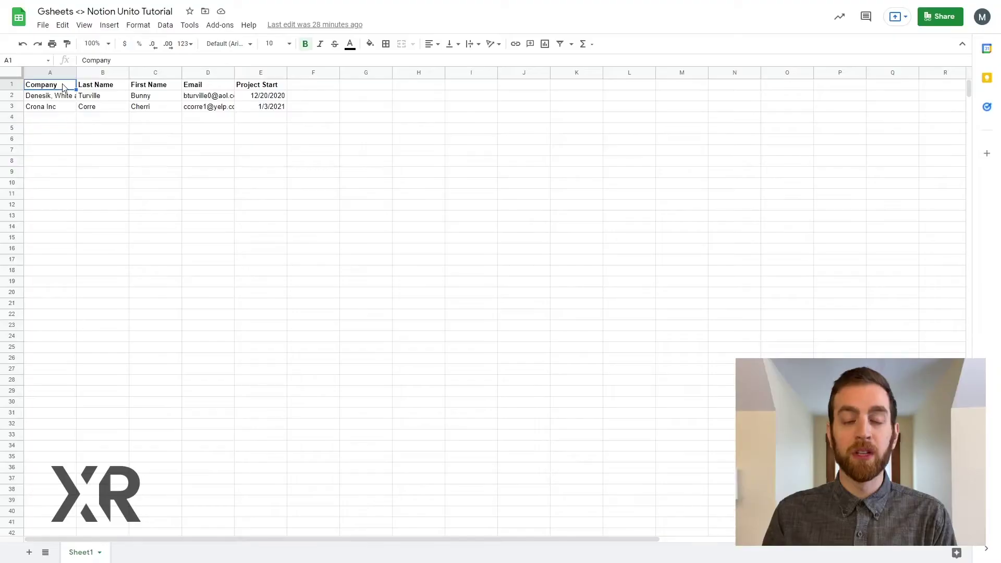
- Review the Last Name, First Name, Email and Project Start column headers of the client sheet
click(106, 89)
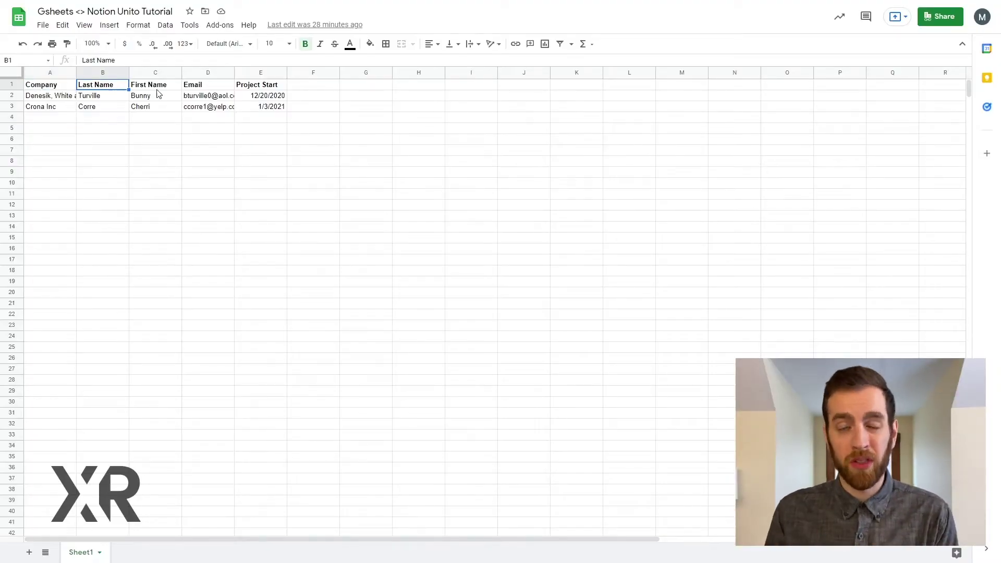
click(159, 87)
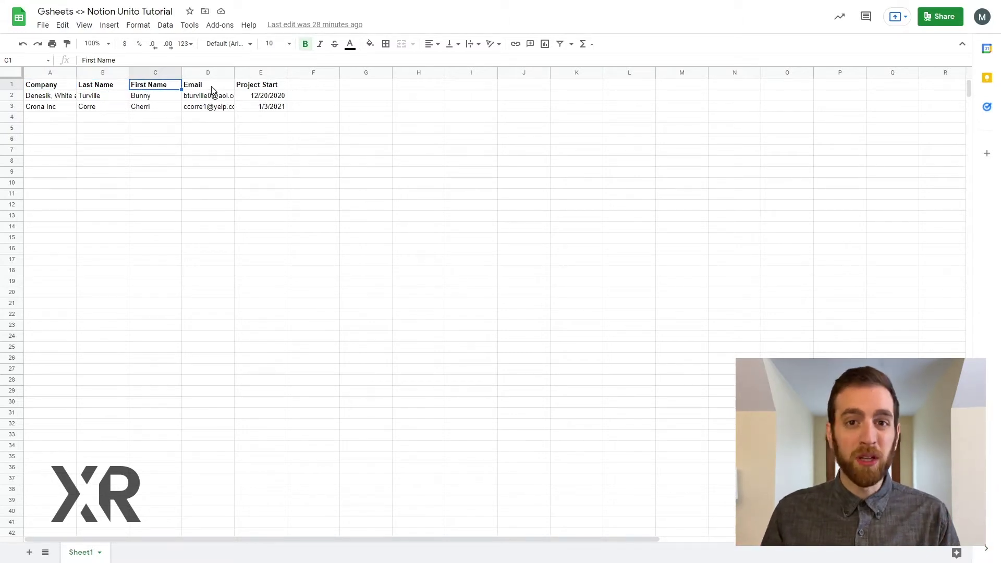
click(212, 88)
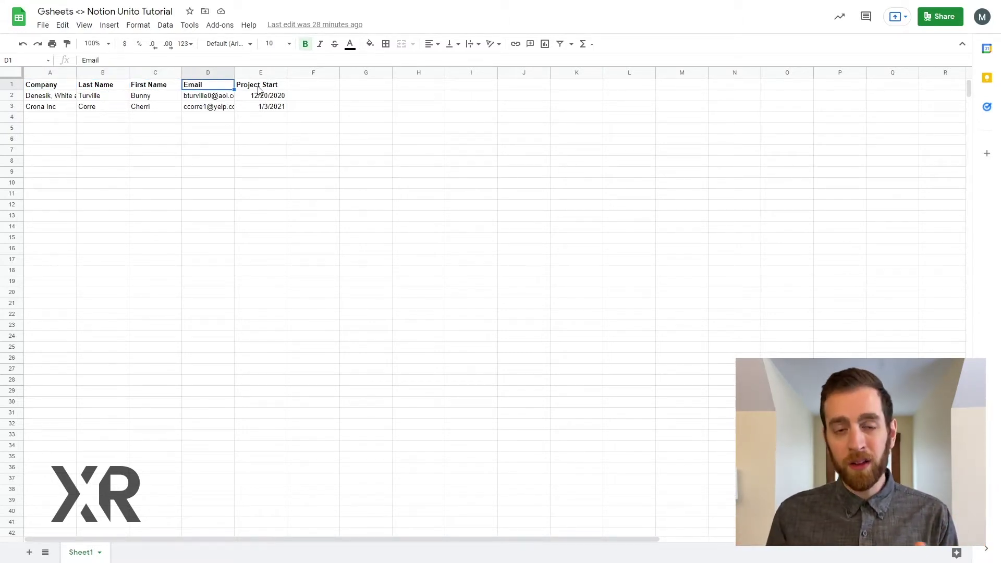
click(259, 90)
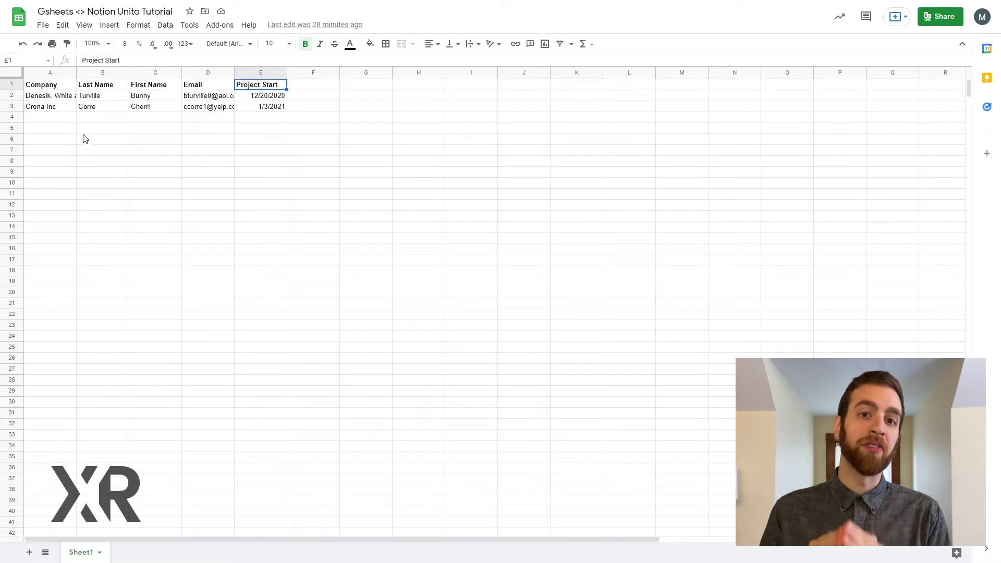
click(65, 124)
key(alt+Tab)
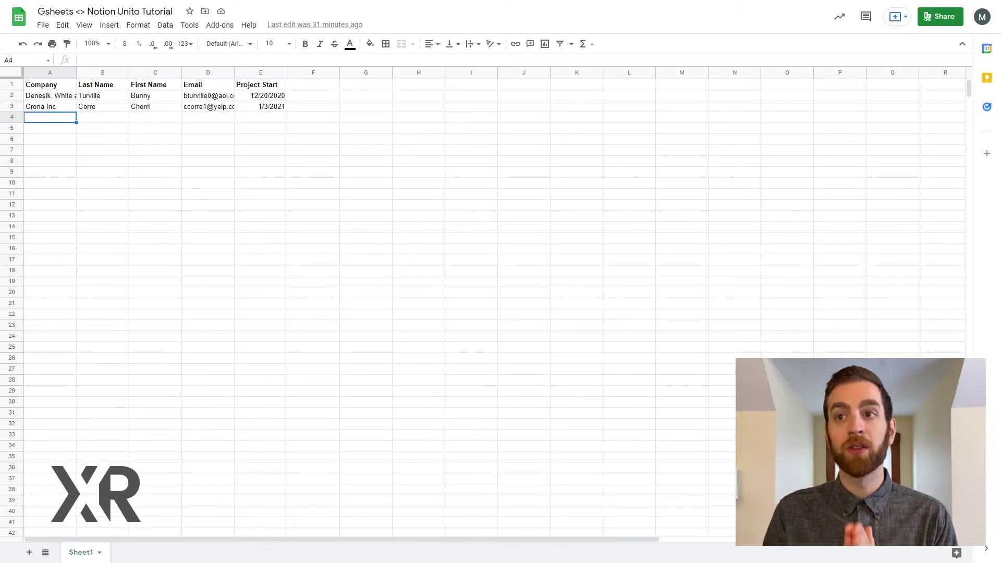
- Search the add-on Marketplace for 'unito' and confirm Unito for Google Sheets is installed
click(228, 31)
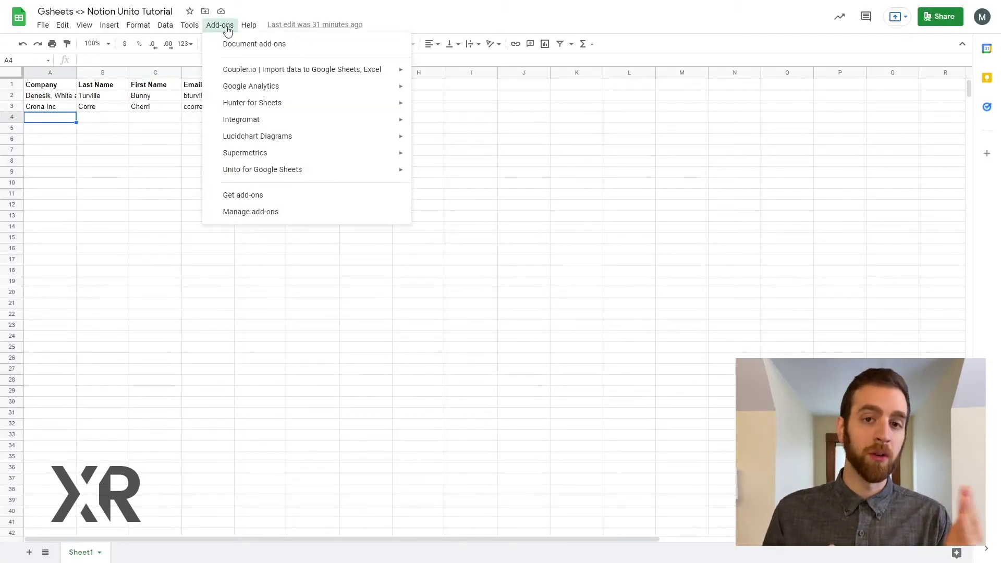
click(273, 200)
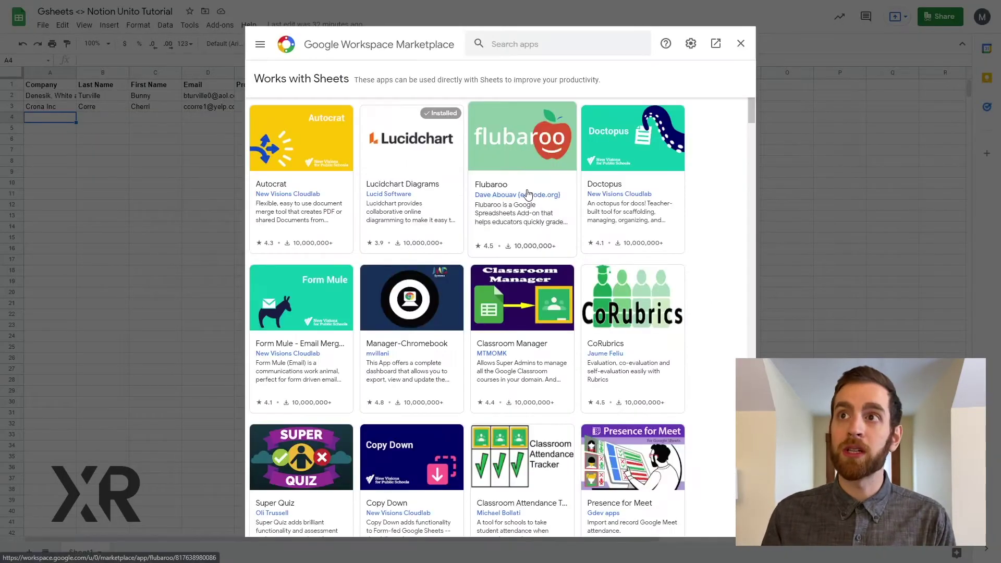
click(498, 44)
text(unito)
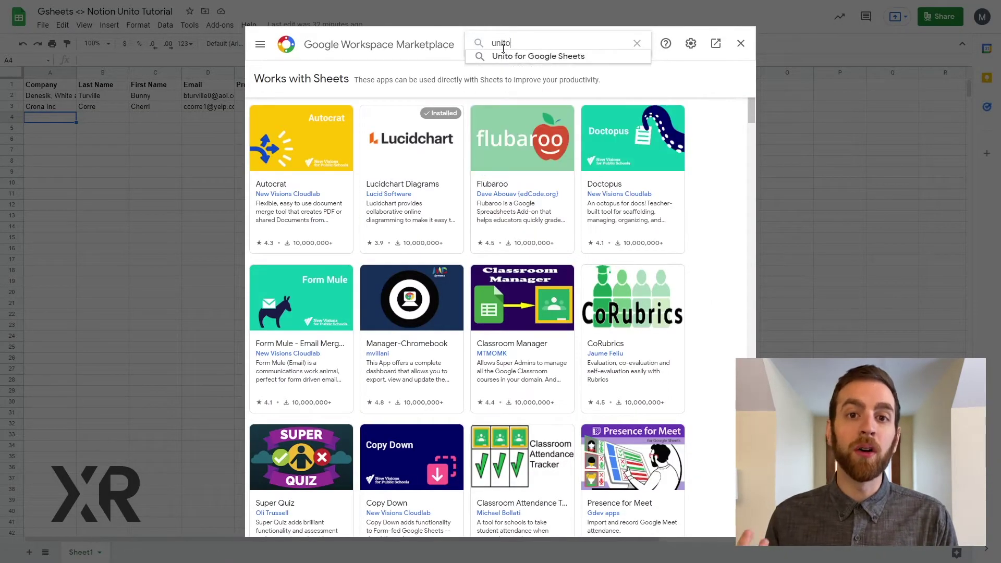
click(526, 56)
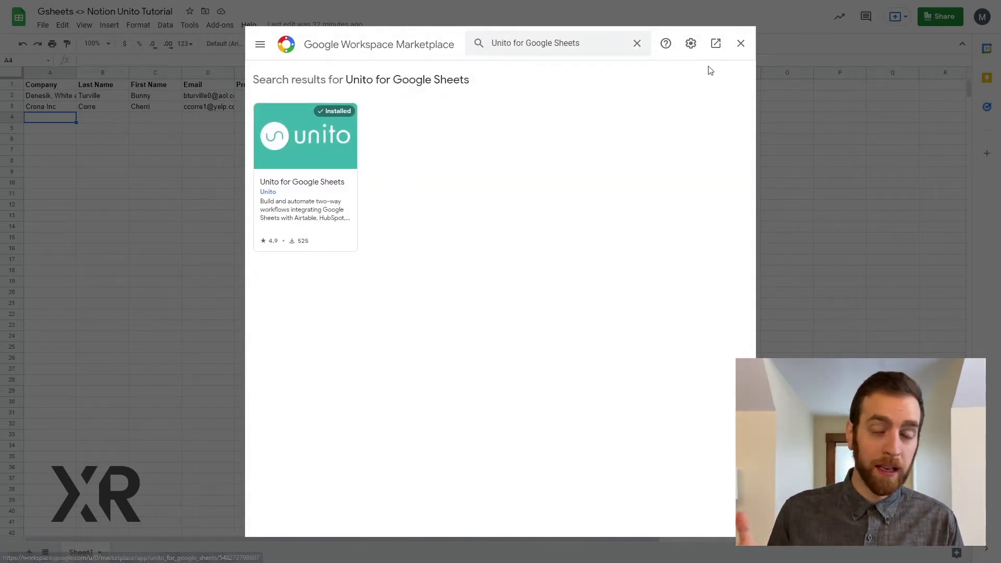
click(742, 44)
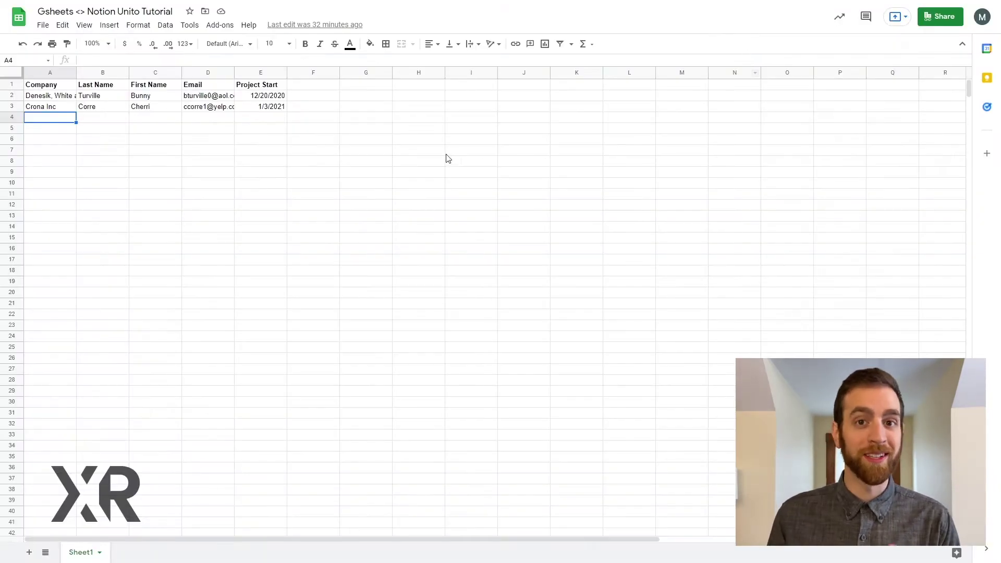
- Bring up Unito for Google Sheets' getting-started instructions from the Add-ons menu
click(215, 26)
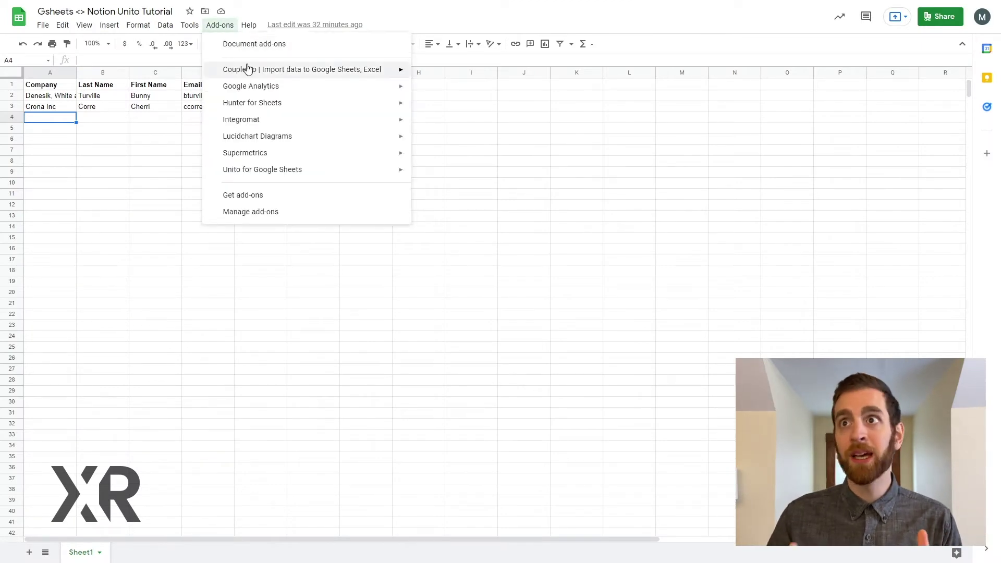
mouse_move(299, 173)
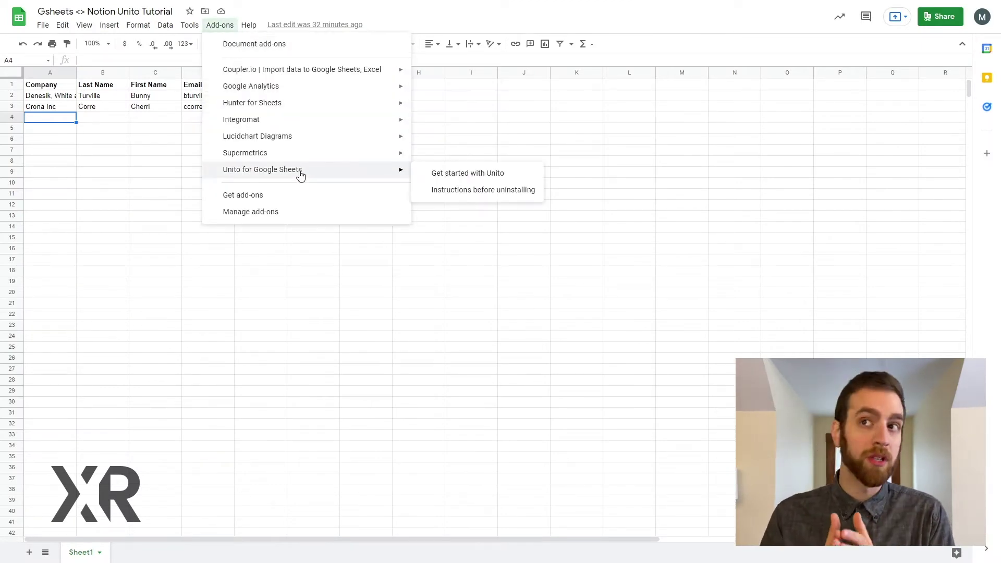
click(456, 187)
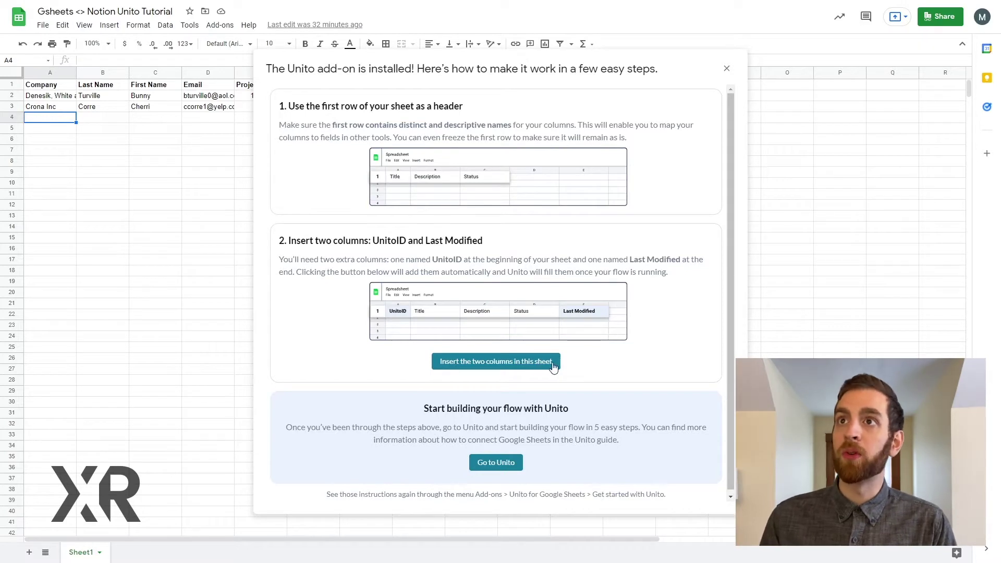
- Insert the UnitoID and Last Modified columns into the sheet and check both new columns
click(522, 369)
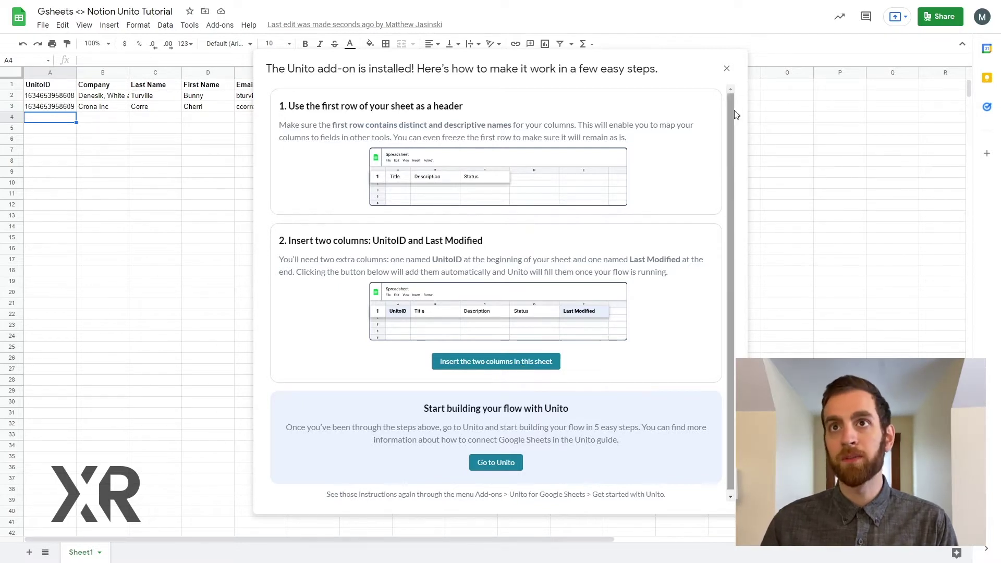
click(726, 70)
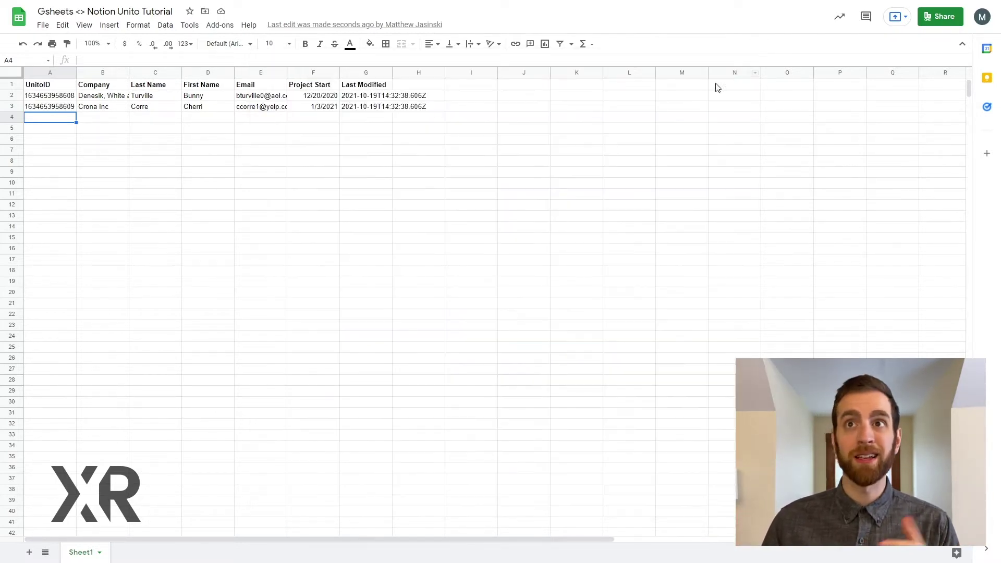
click(365, 87)
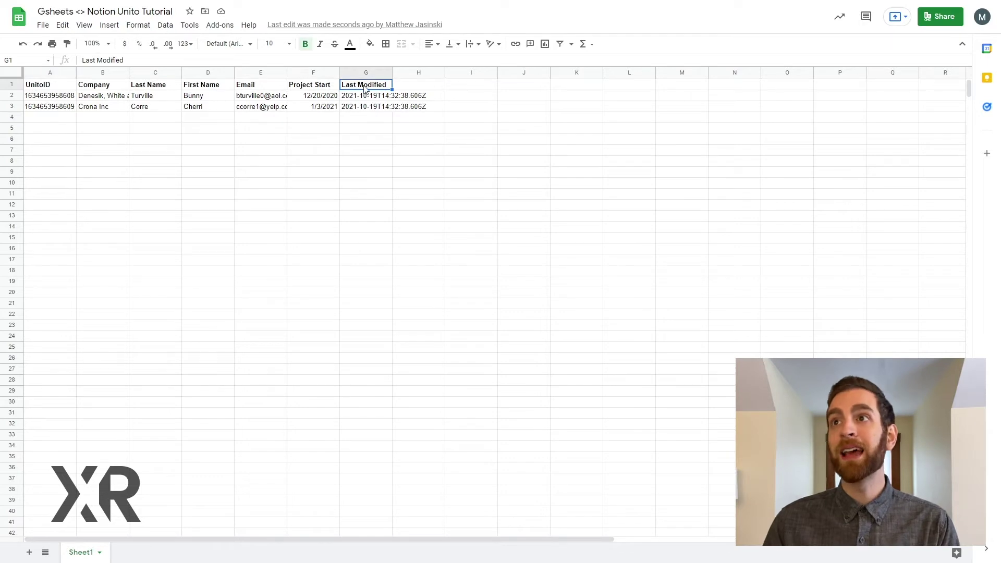
click(60, 86)
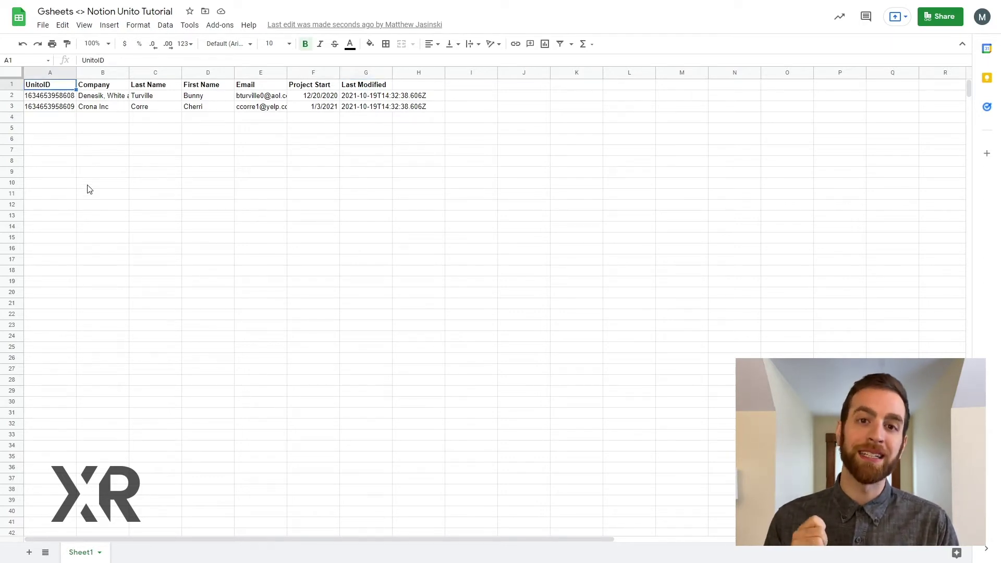
- Add a Last edited time property to the Notion Clients table, named Last modified
click(62, 119)
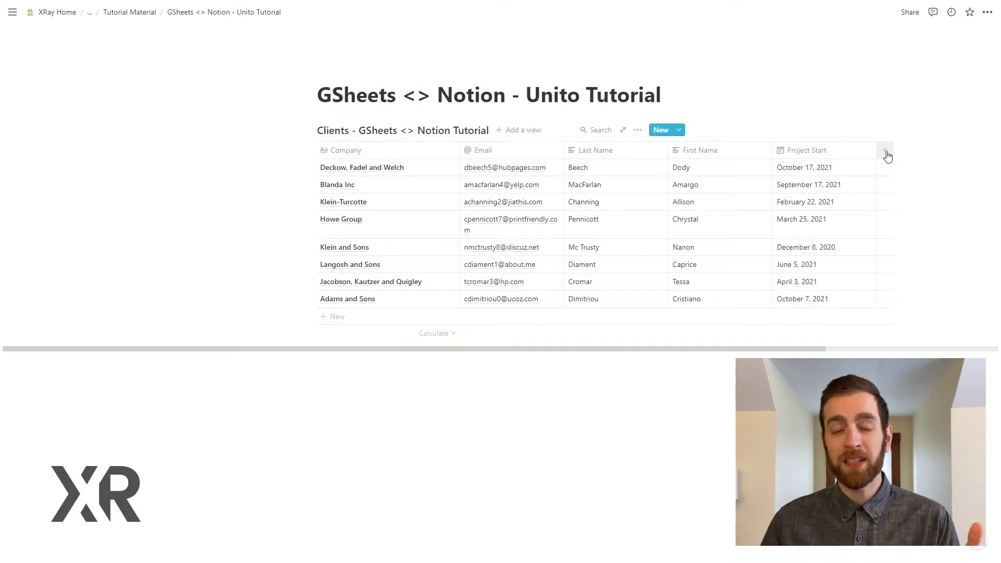
click(886, 153)
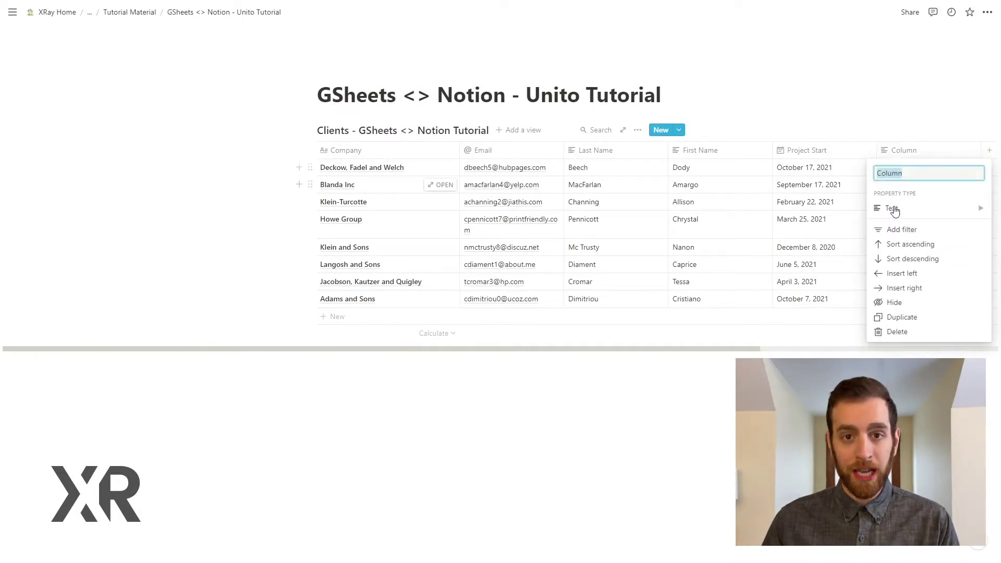
mouse_move(895, 210)
scroll(795, 224, down, 2)
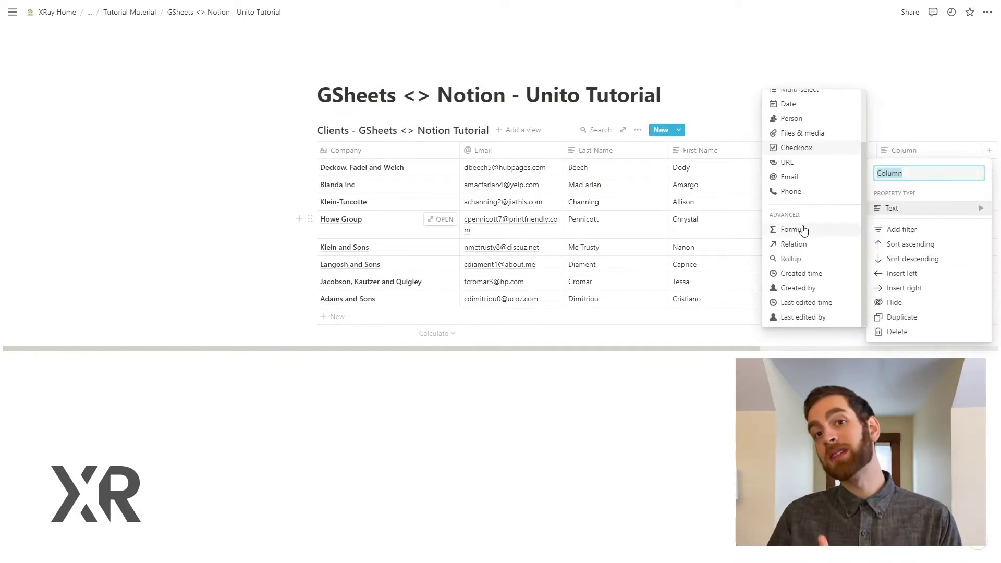
click(813, 303)
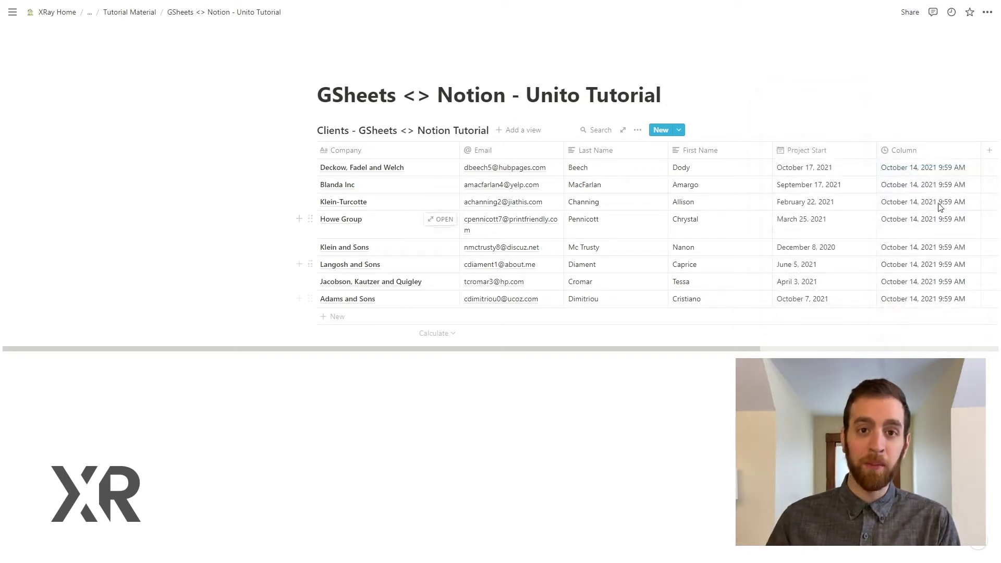
click(904, 152)
text(Last modified)
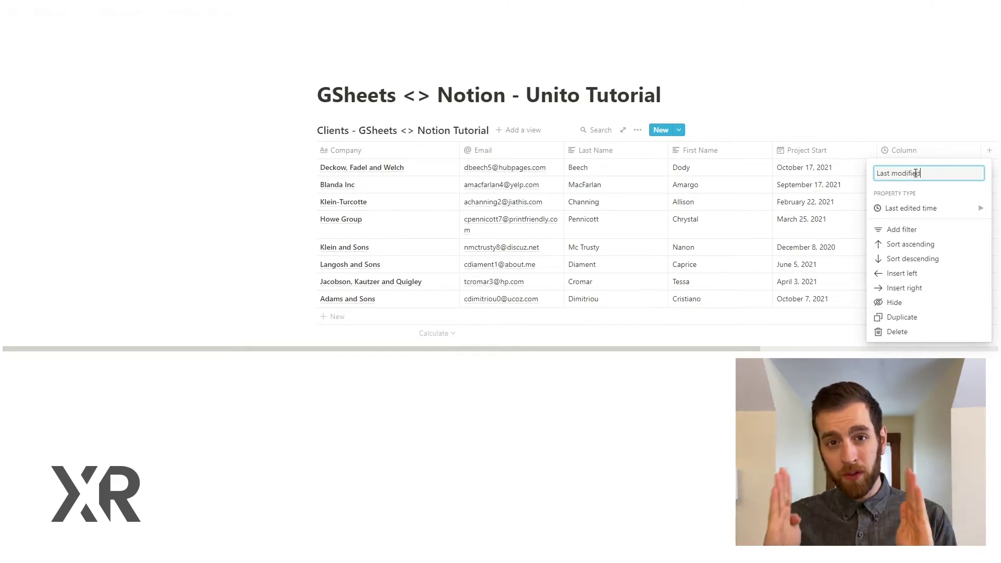
click(923, 110)
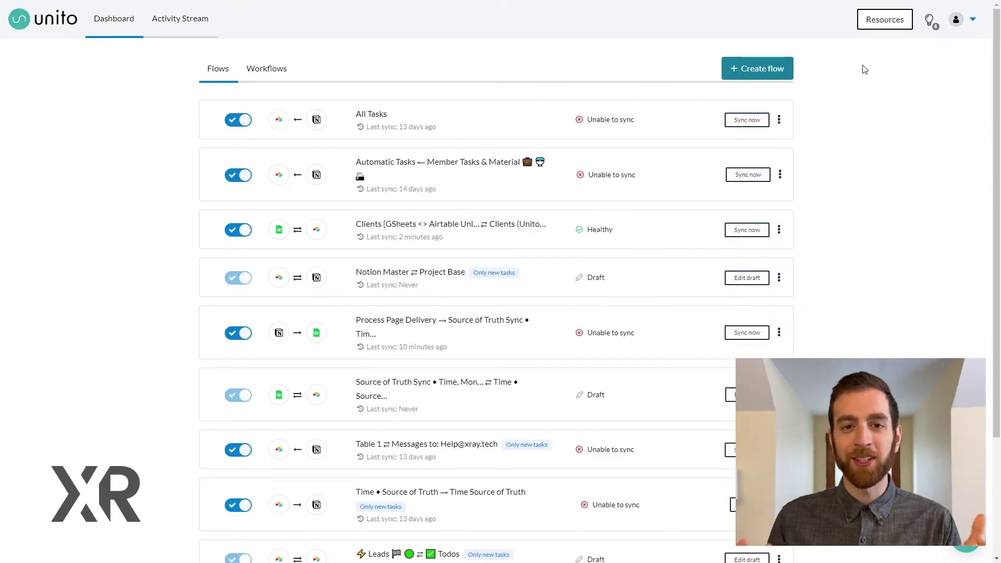
- Start a new flow with Google Sheets, the team account, and Sheet1 of Gsheets <> Notion Unito Tutorial
click(776, 72)
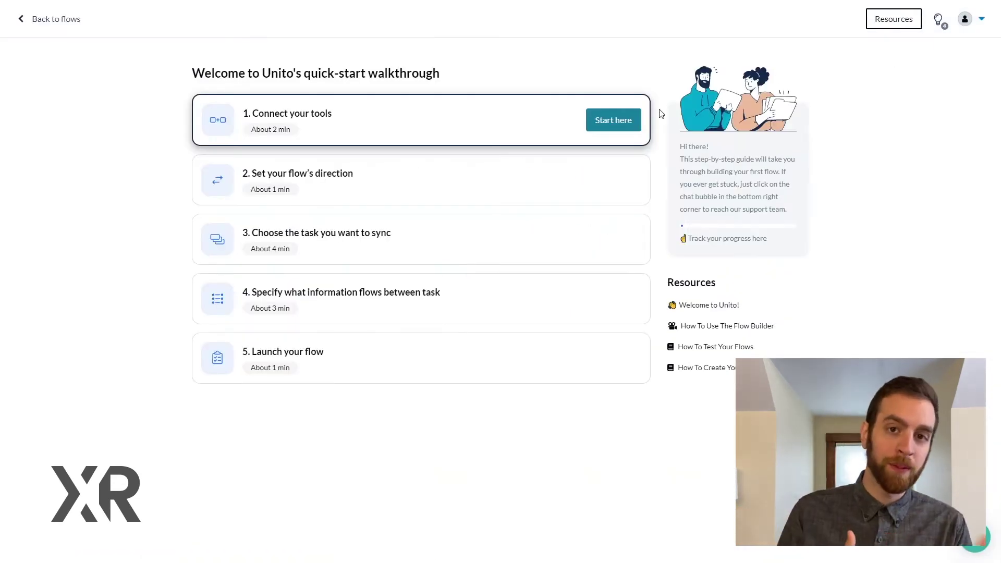
click(608, 120)
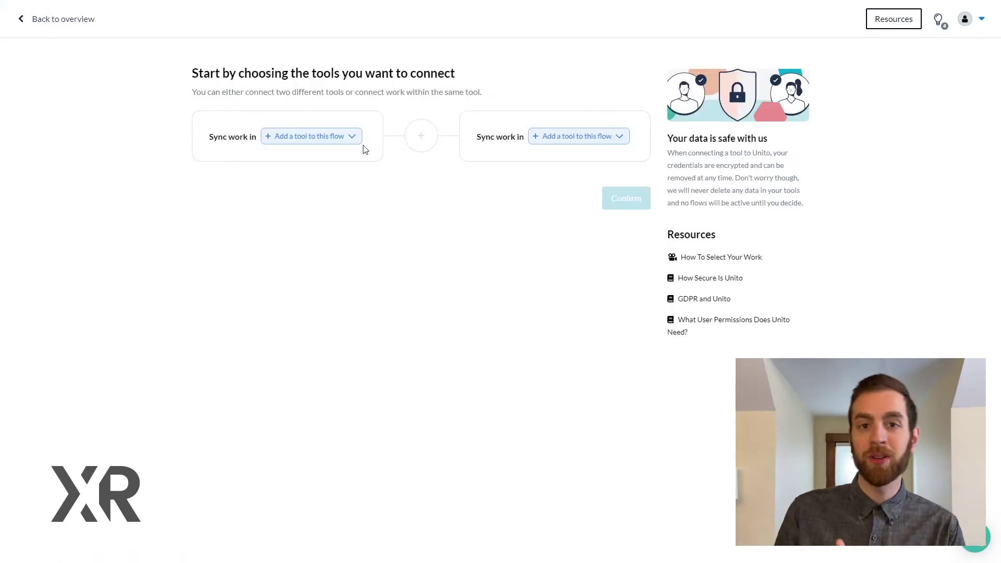
click(334, 137)
scroll(342, 202, down, 3)
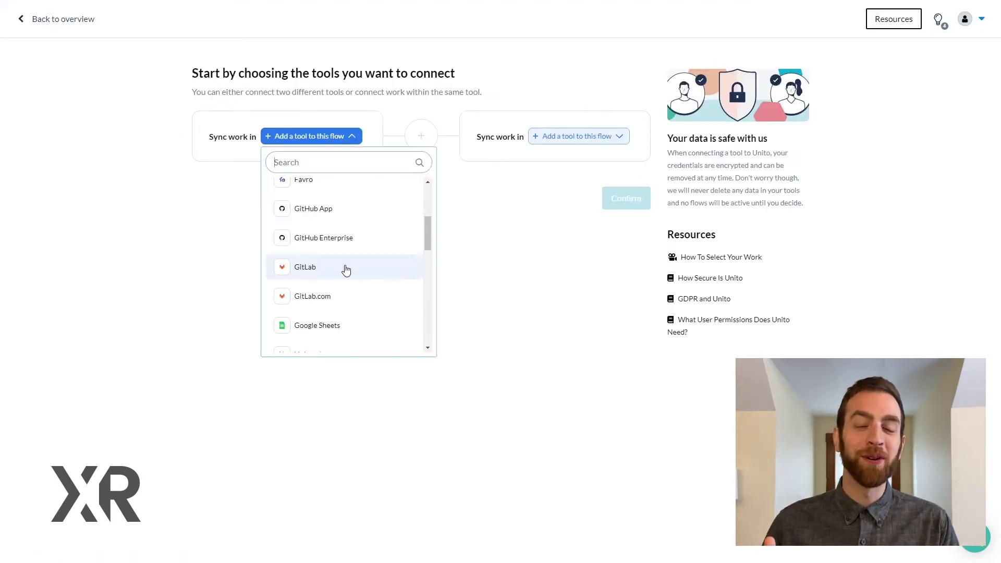
click(328, 324)
click(330, 166)
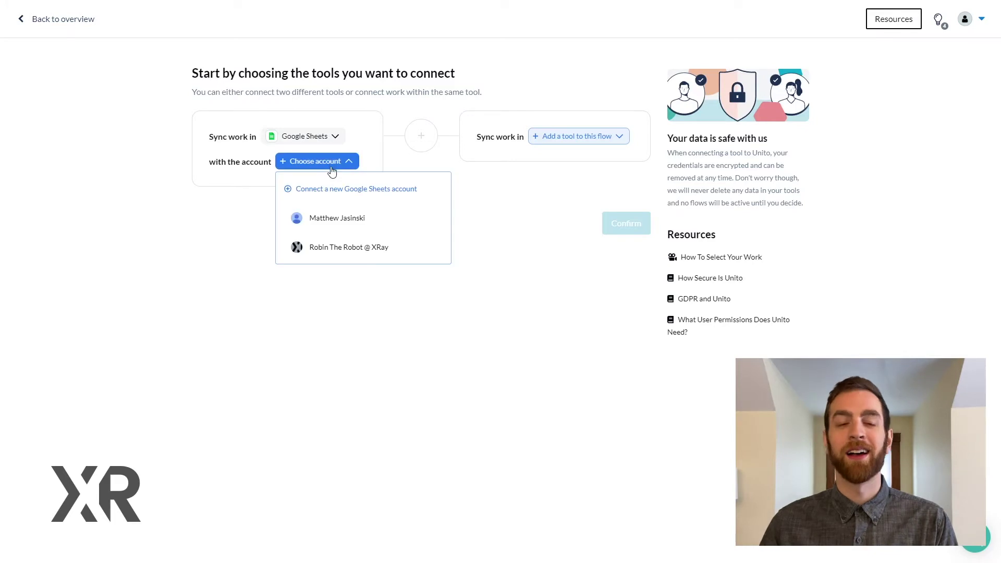
click(346, 247)
click(317, 188)
text(tutorial)
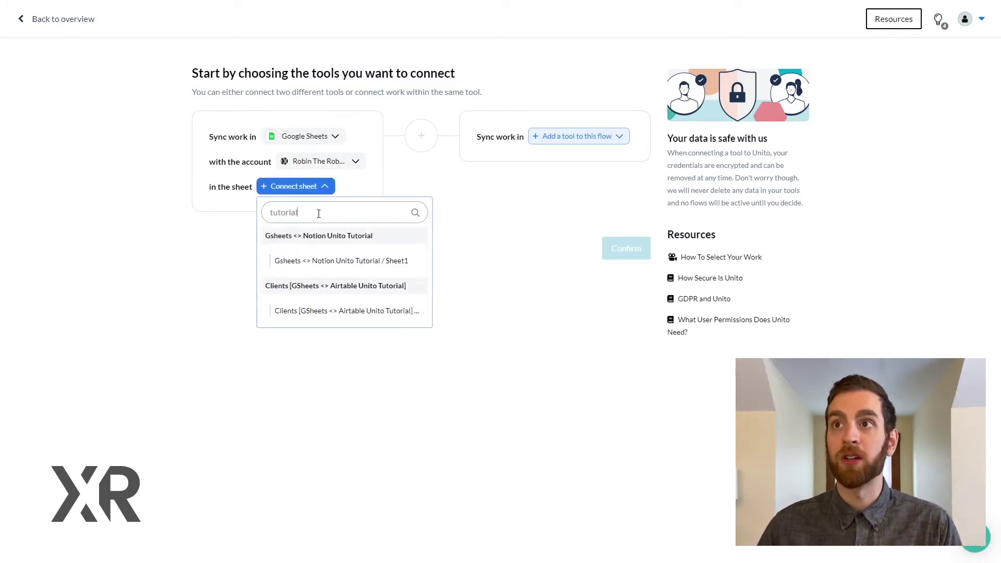
click(342, 262)
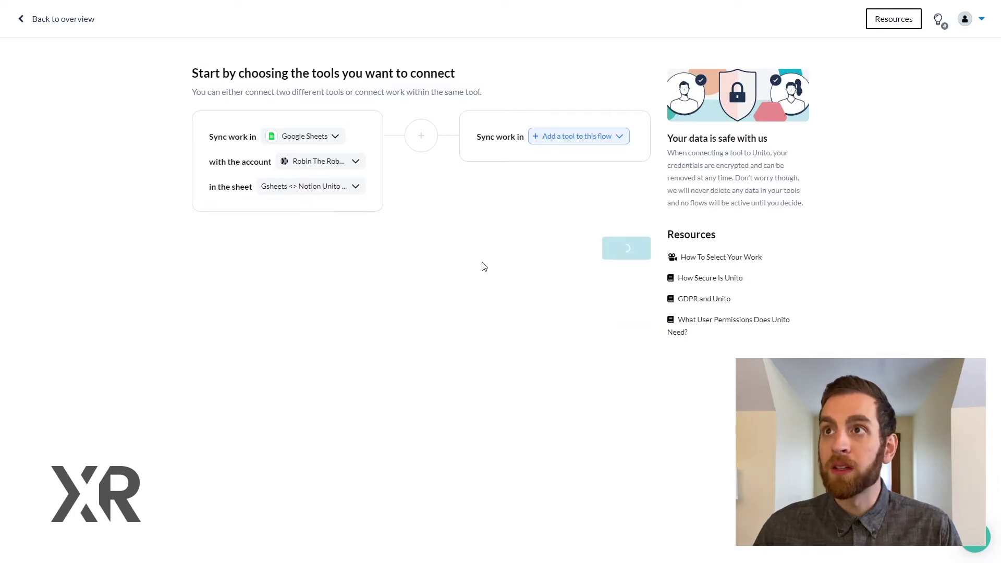
- Pick Notion, the company workspace and the Clients - GSheets <> Notion Tutorial database, then confirm
click(580, 136)
text(noti)
click(584, 190)
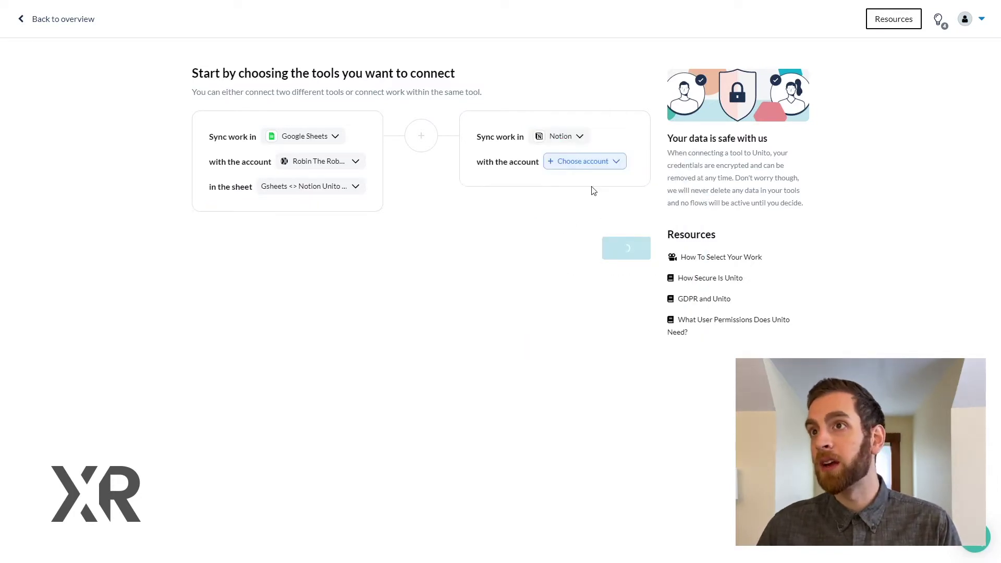
click(599, 162)
click(597, 245)
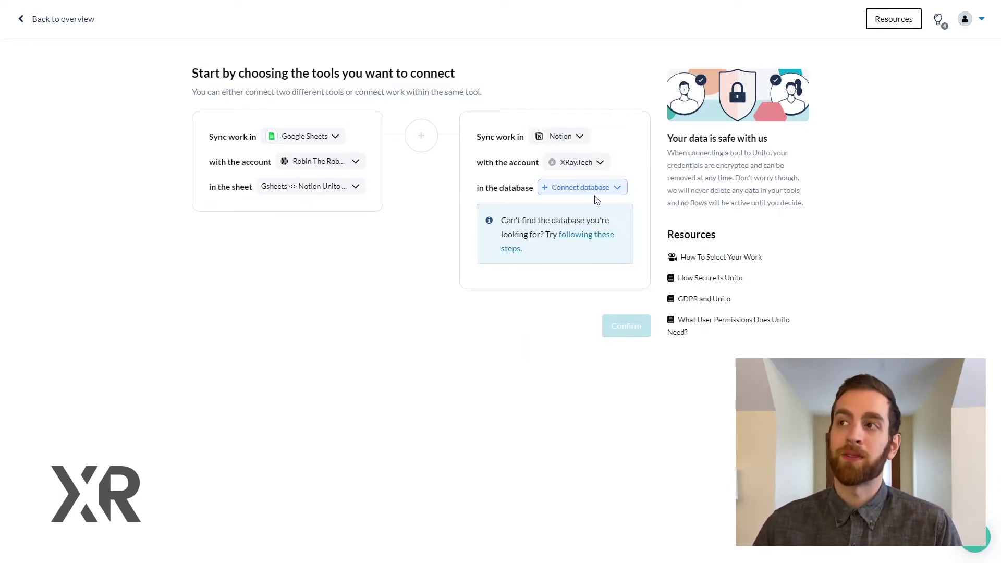
click(598, 188)
click(607, 242)
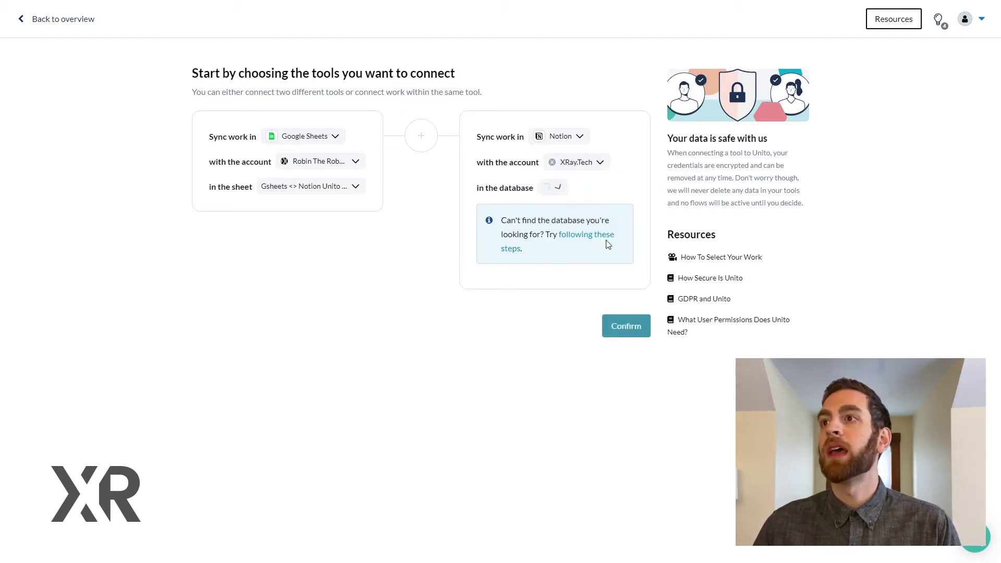
click(632, 333)
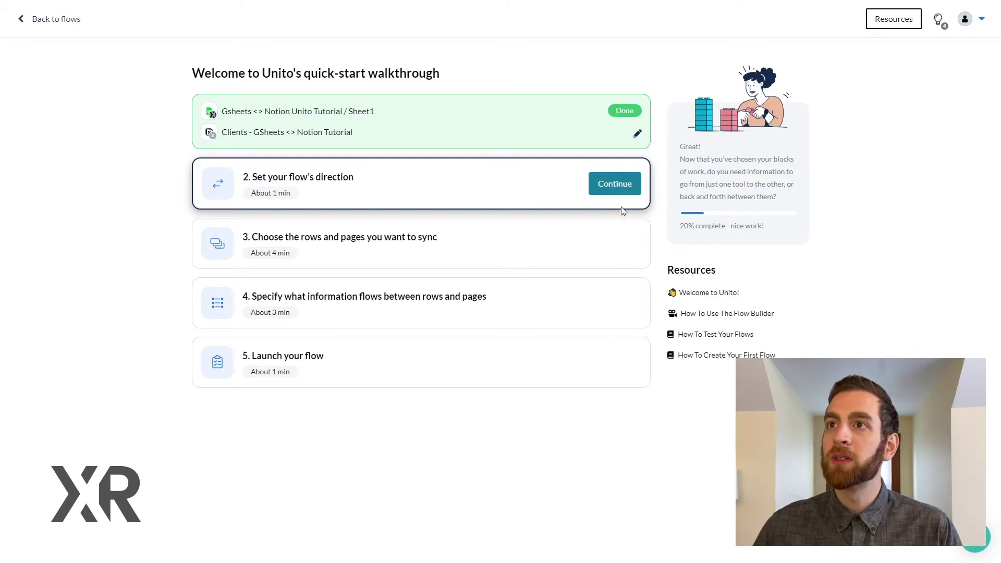
click(621, 190)
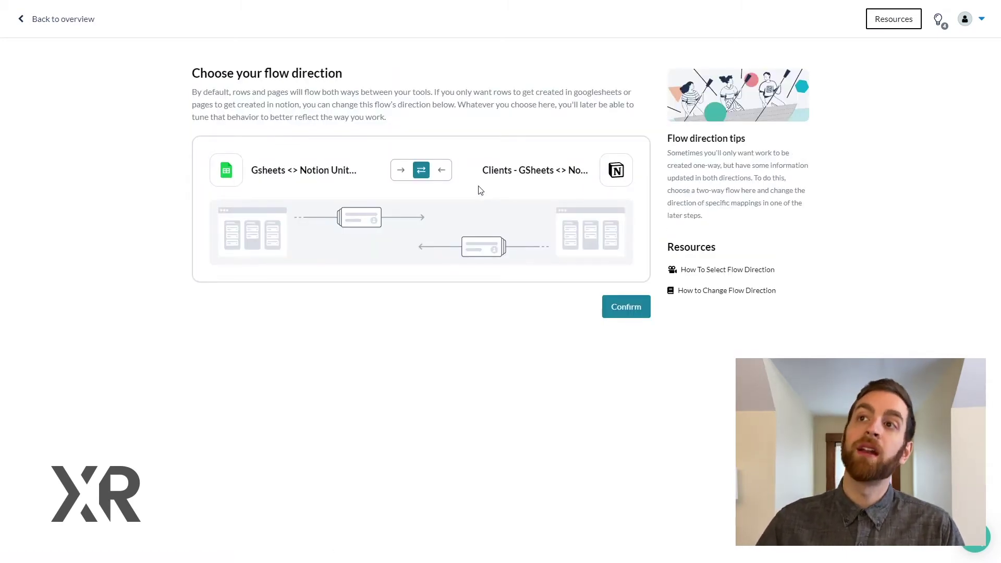
- Keep the flow direction set to two-way sync and confirm it
mouse_move(443, 175)
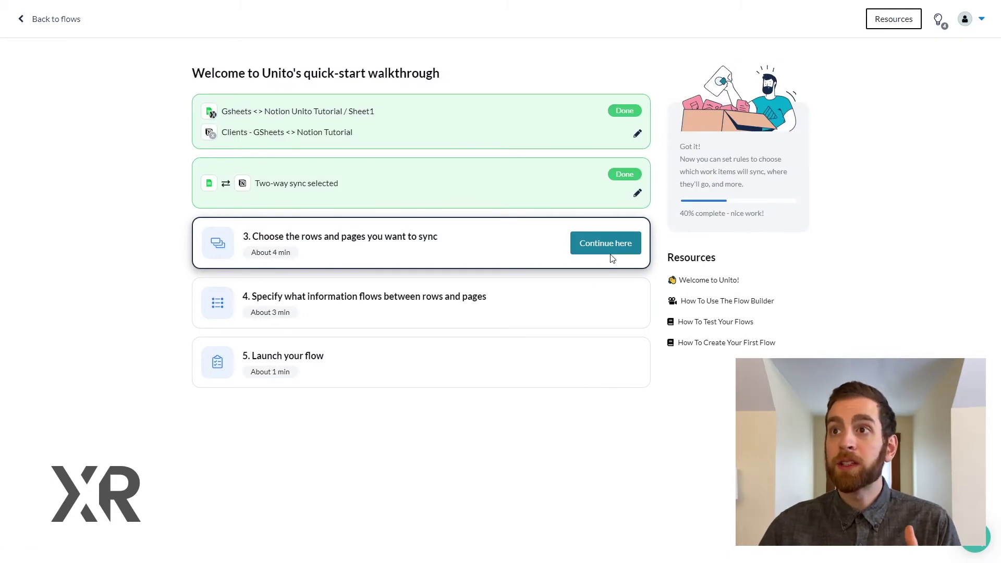
- Review the two default rules syncing items created from Oct 19, 2021 and accept them
click(612, 250)
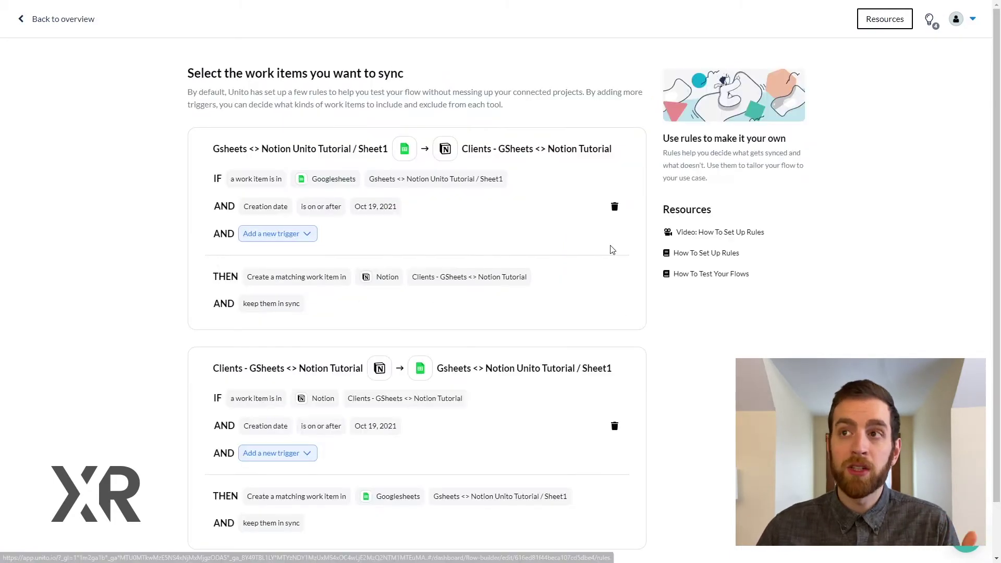
scroll(623, 277, down, 1)
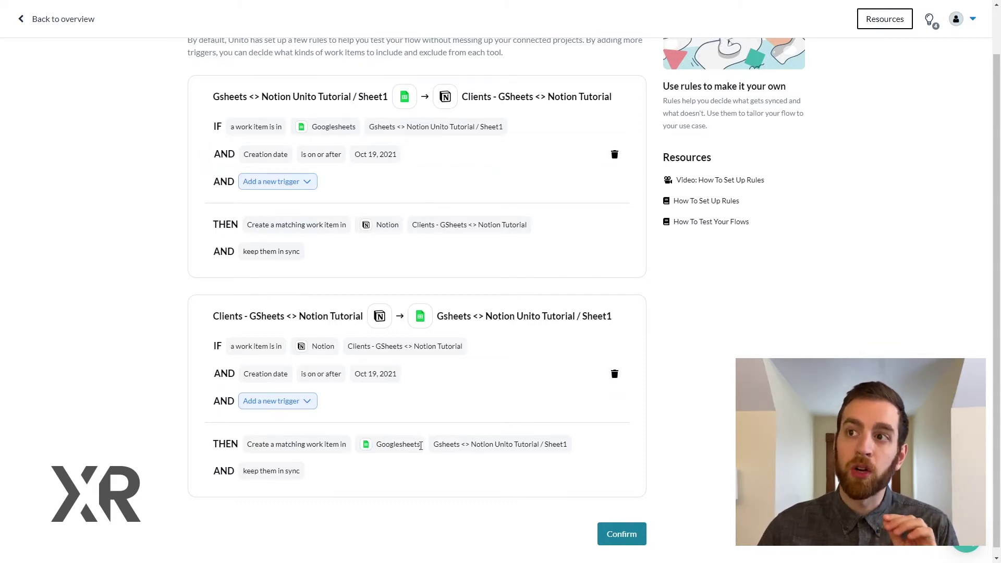
scroll(677, 447, down, 1)
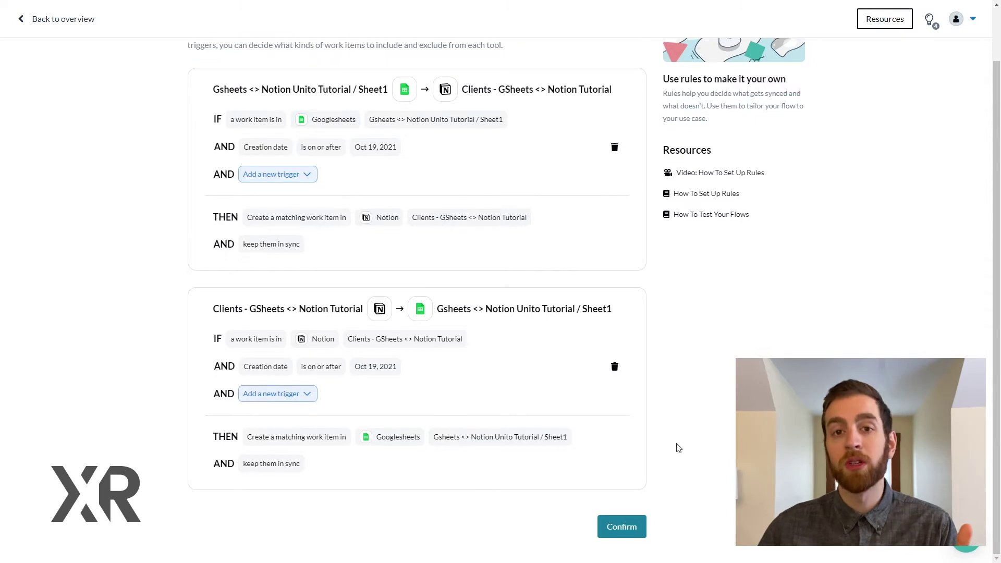
click(620, 527)
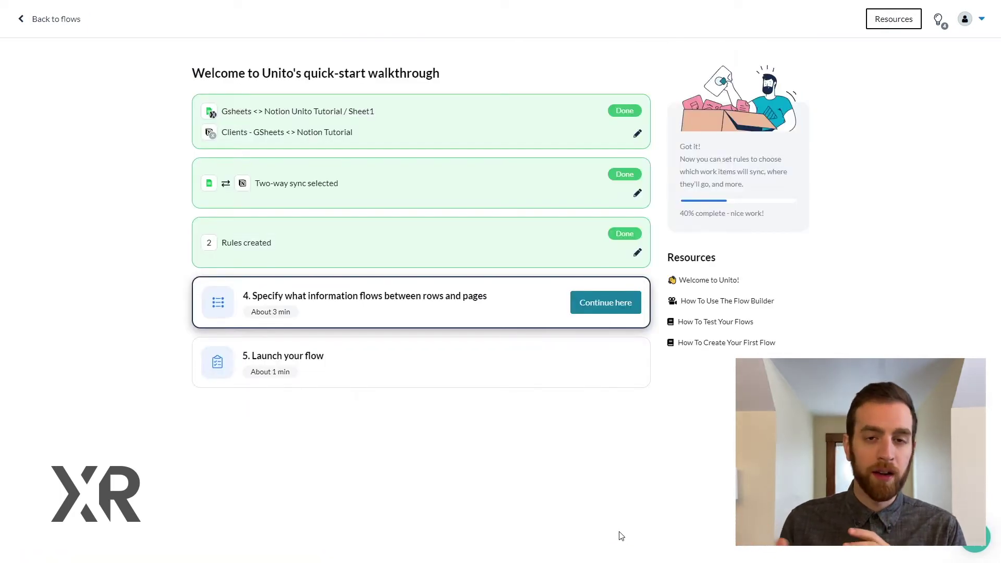
- Map the sheet's Company and Email fields to their Notion counterparts
click(620, 306)
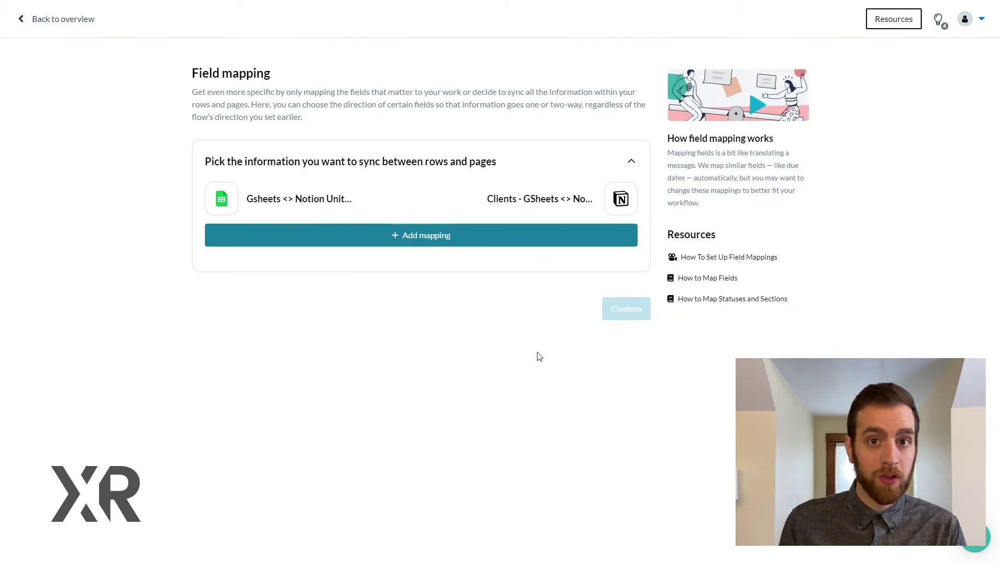
click(515, 242)
click(362, 274)
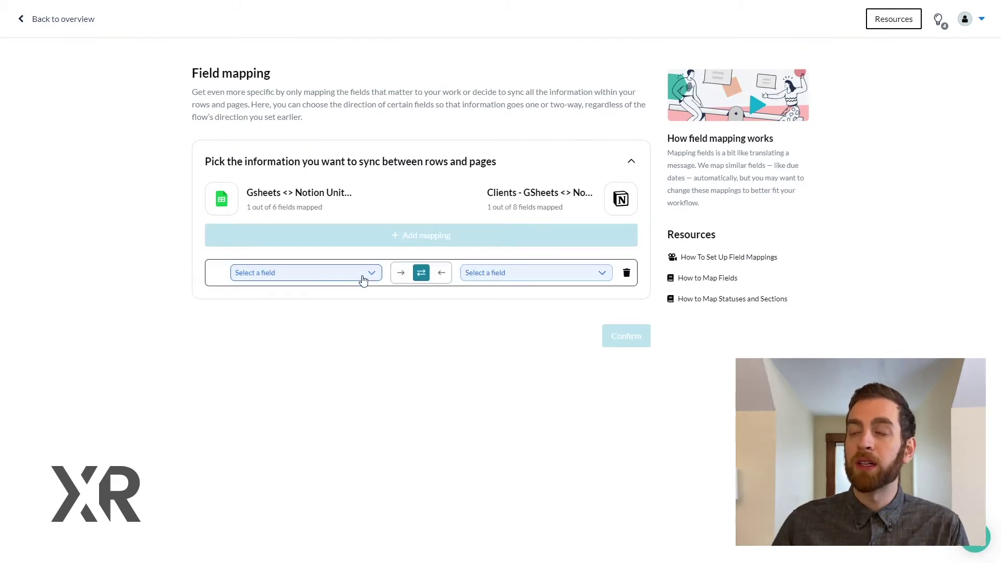
click(327, 328)
click(521, 273)
click(514, 335)
click(512, 239)
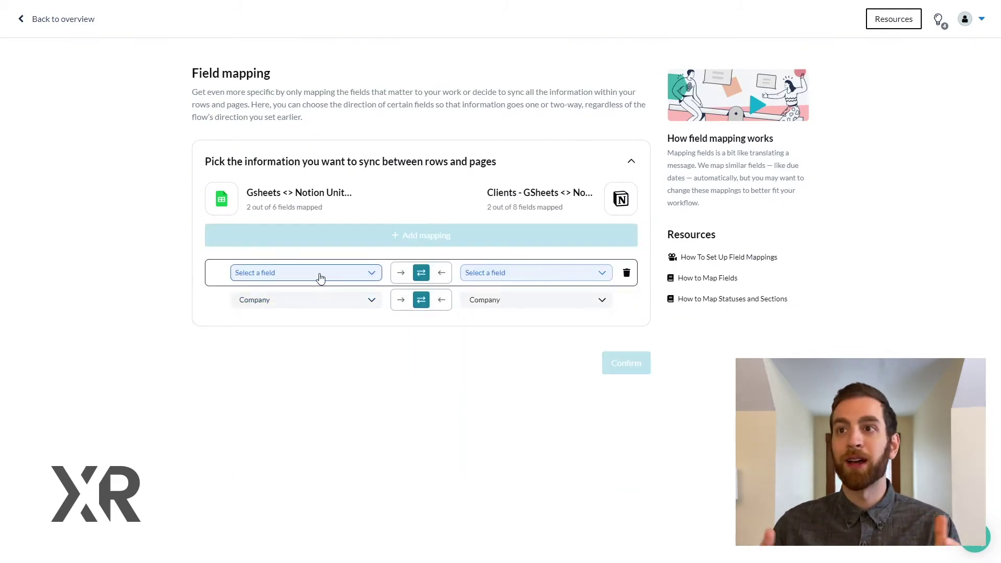
click(319, 275)
click(303, 326)
click(521, 273)
- Map First Name and Last Name between the sheet and the Notion database
click(505, 327)
click(426, 235)
click(308, 273)
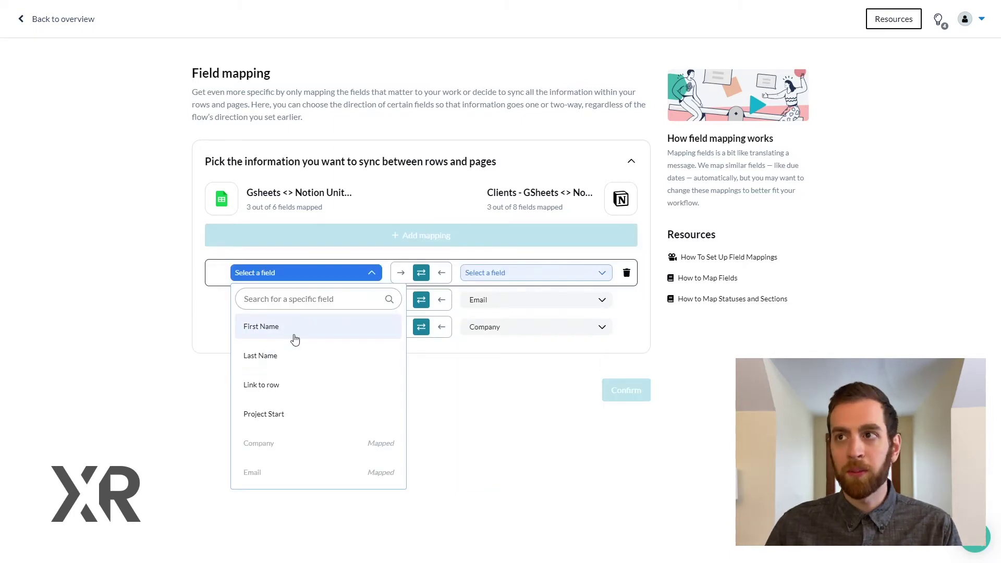
click(290, 328)
click(521, 272)
click(490, 327)
click(414, 237)
click(327, 273)
click(271, 327)
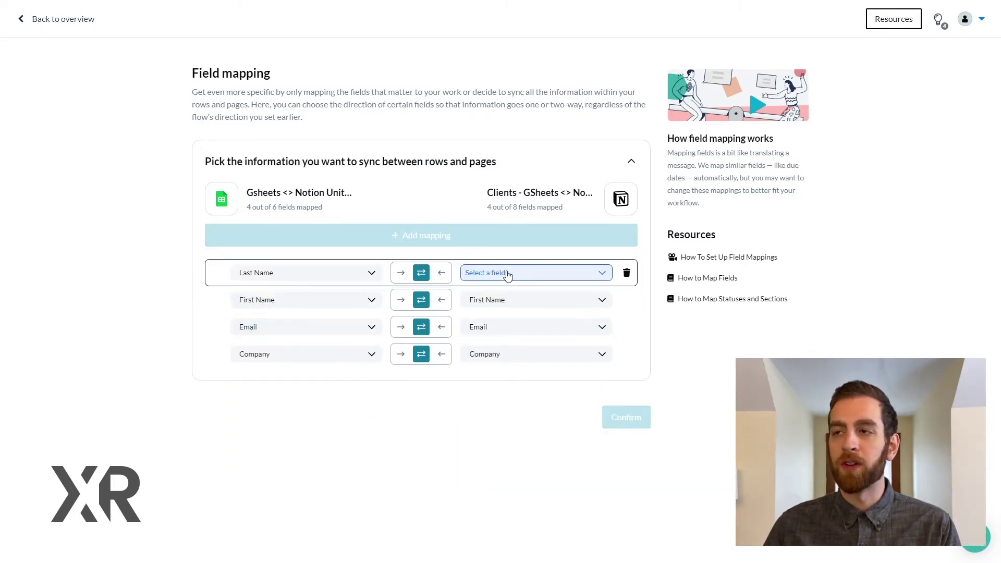
click(505, 273)
click(505, 356)
- Map Project Start to Notion's Start date and confirm all five field mappings
click(432, 237)
click(342, 273)
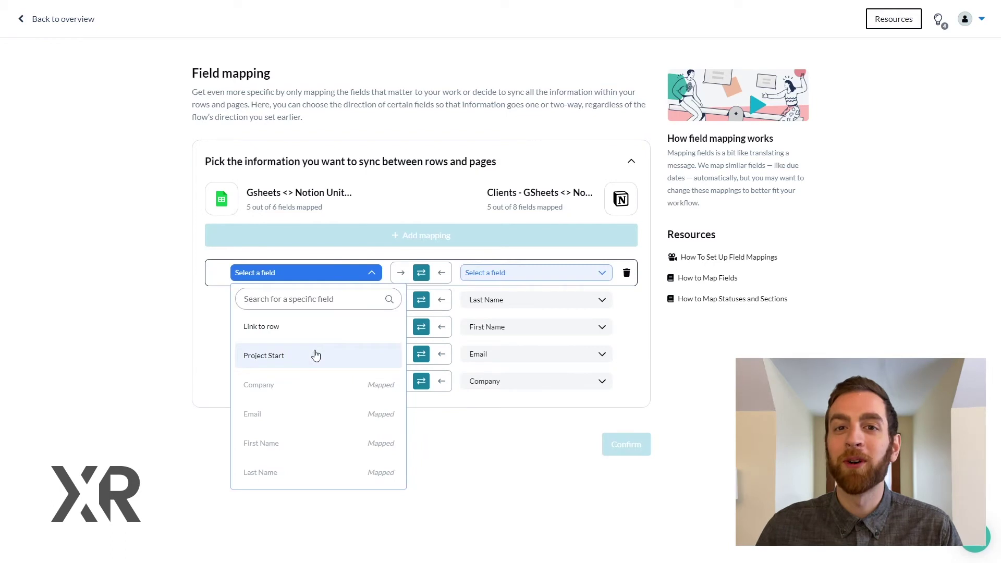
click(315, 353)
click(497, 273)
click(516, 413)
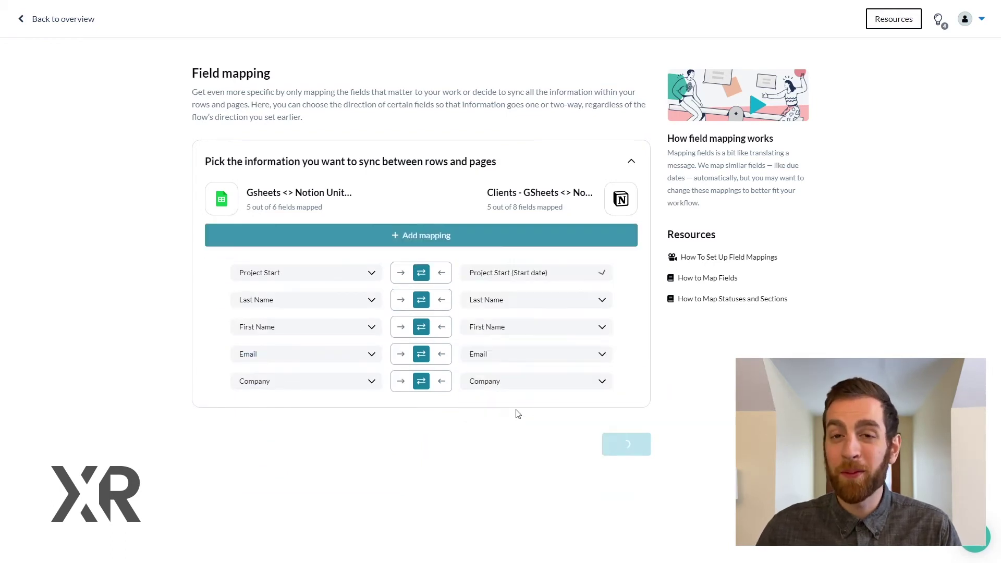
click(624, 449)
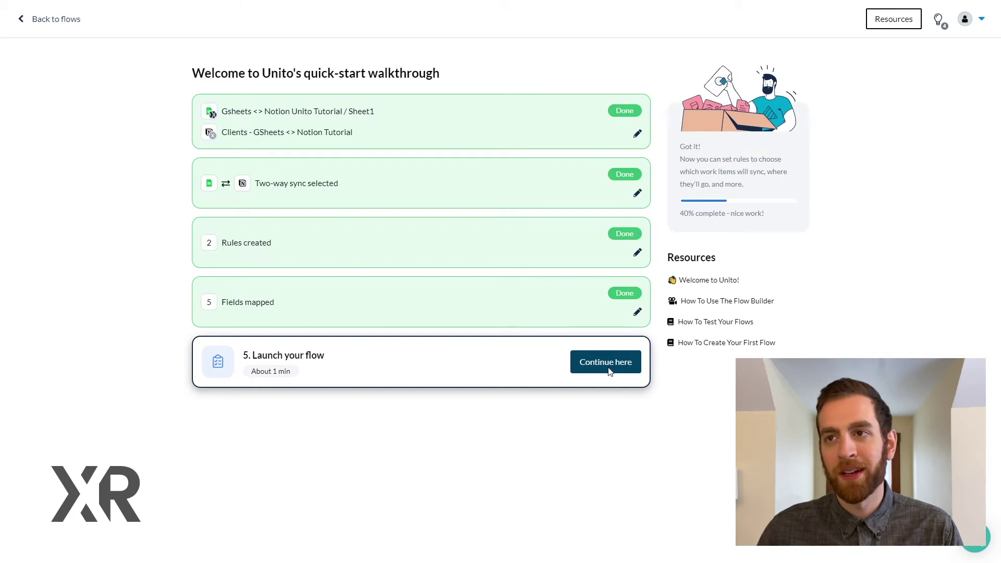
click(608, 369)
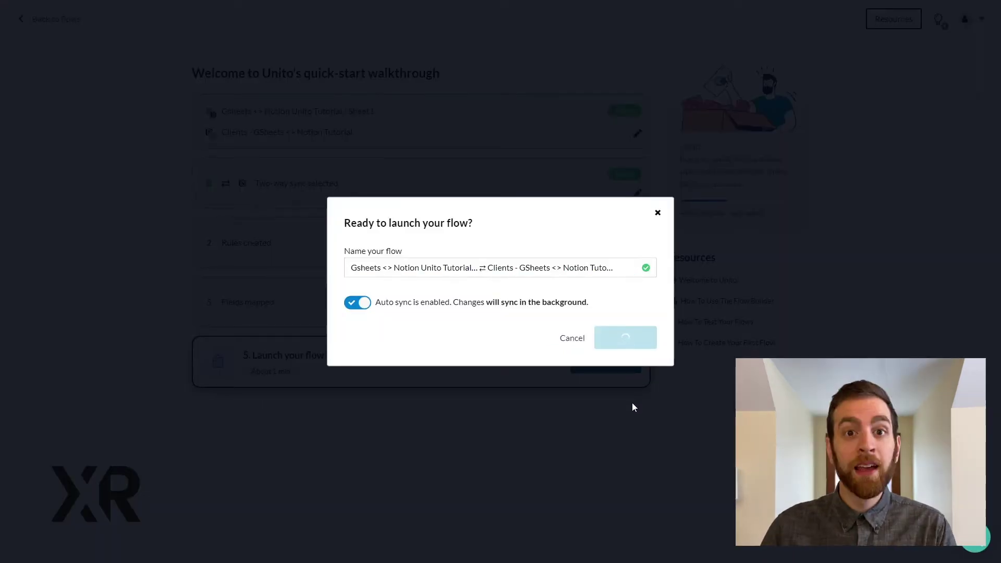
- Name the flow 'Gsheets and Notion Tutorial' and launch it
click(548, 267)
key(ctrl+a)
text(Gsheets and Notion)
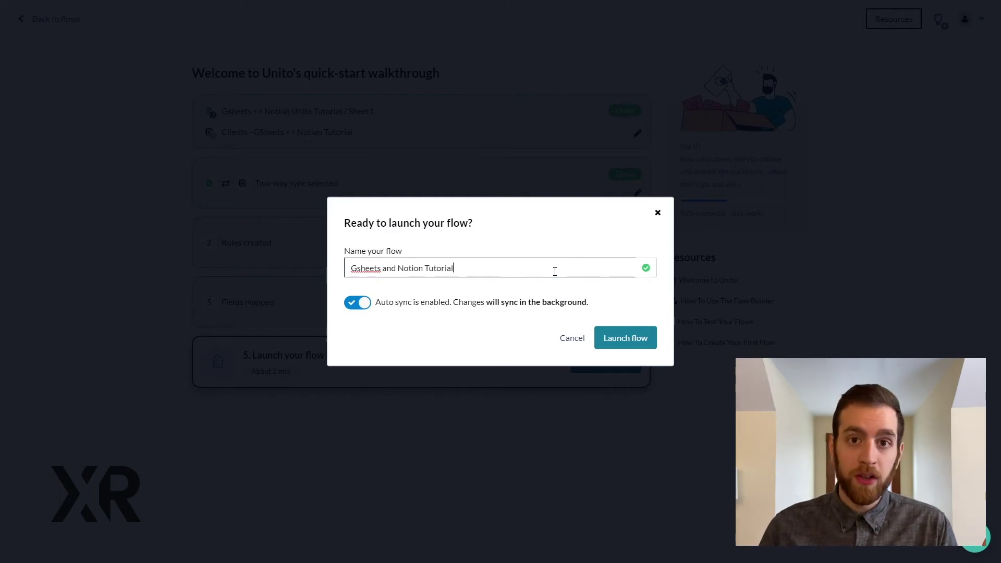
click(496, 326)
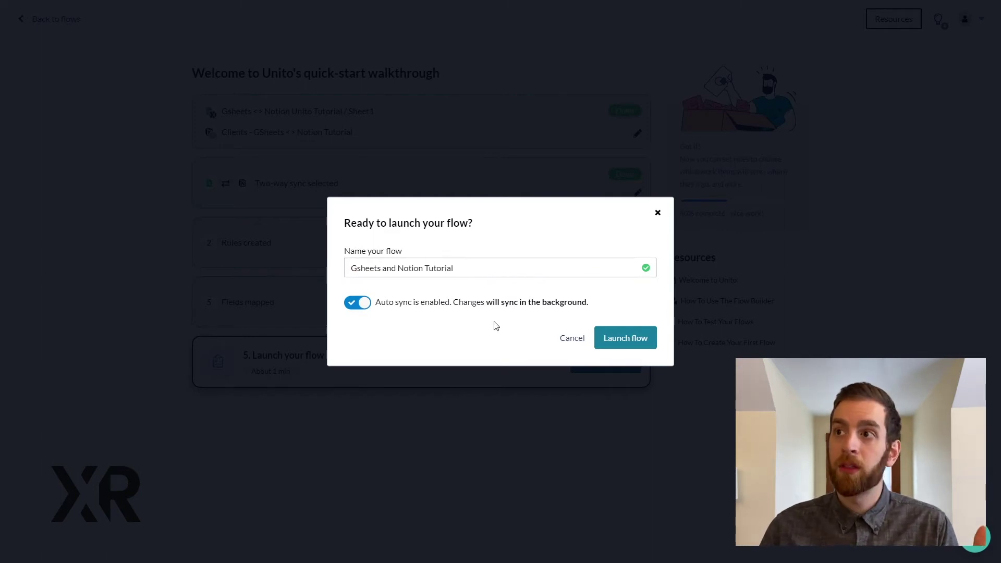
click(635, 345)
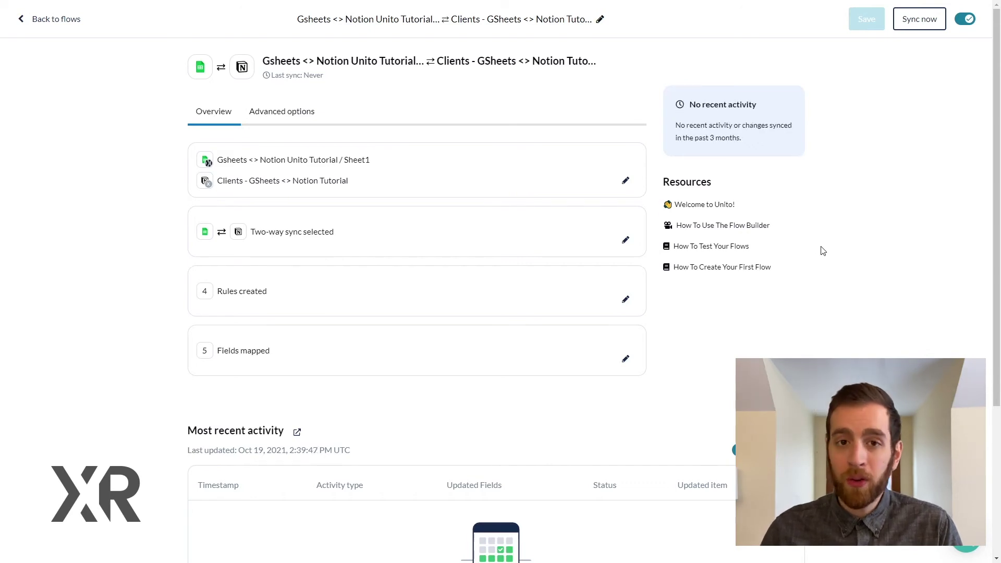
- Include work items older than Oct 19, 2021, then run Sync now so both sides hold ten rows
scroll(823, 252, down, 4)
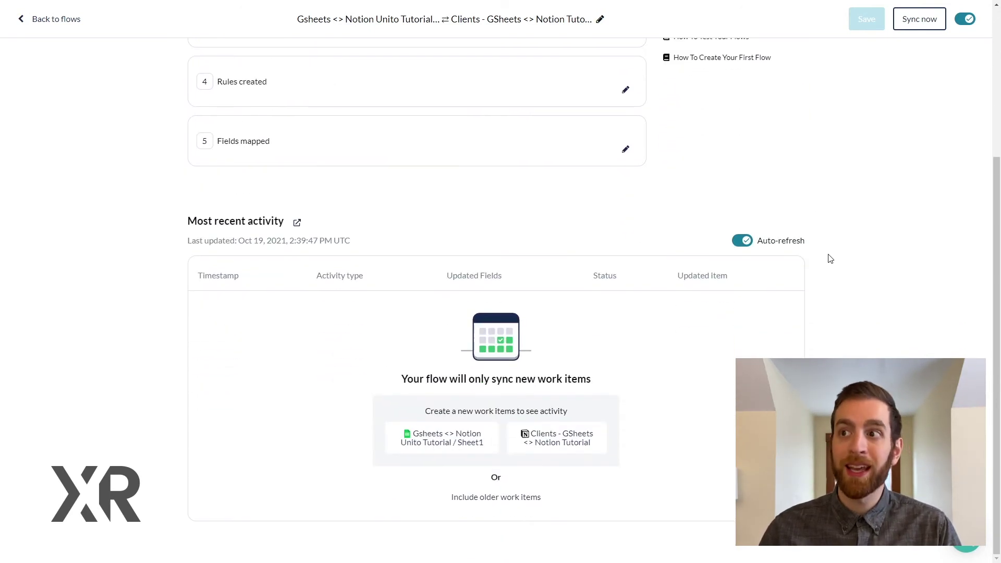
click(513, 501)
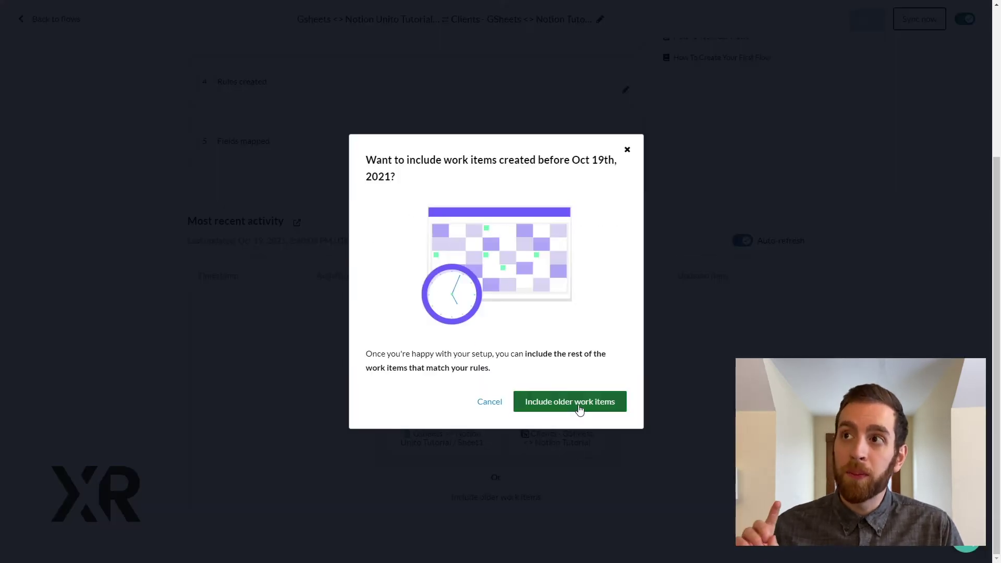
click(579, 410)
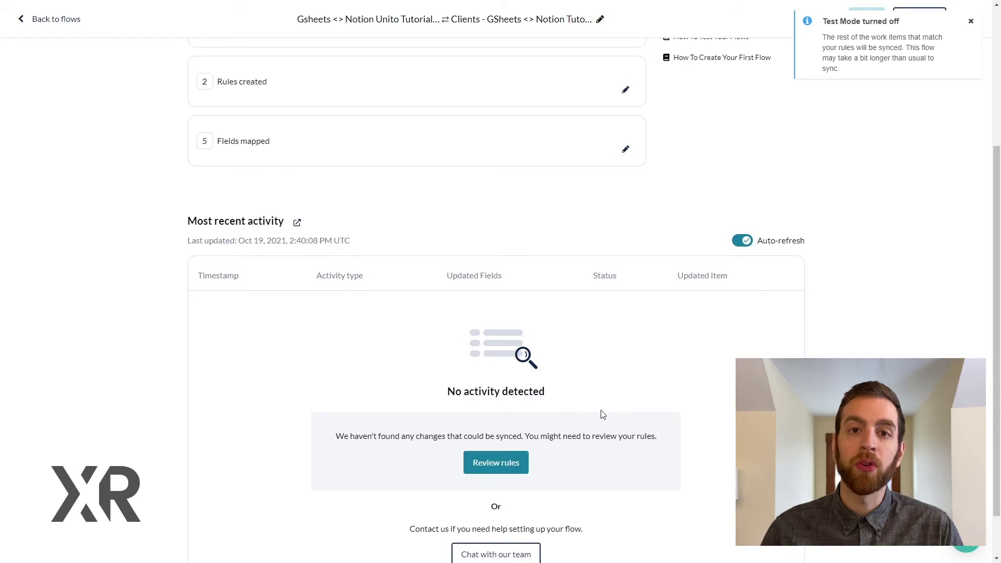
scroll(727, 420, down, 1)
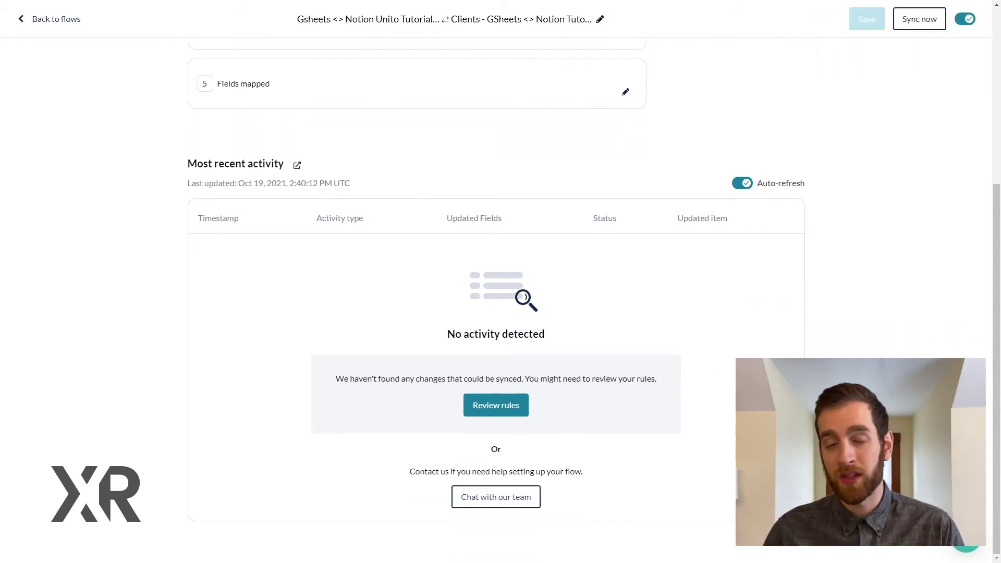
scroll(594, 282, up, 5)
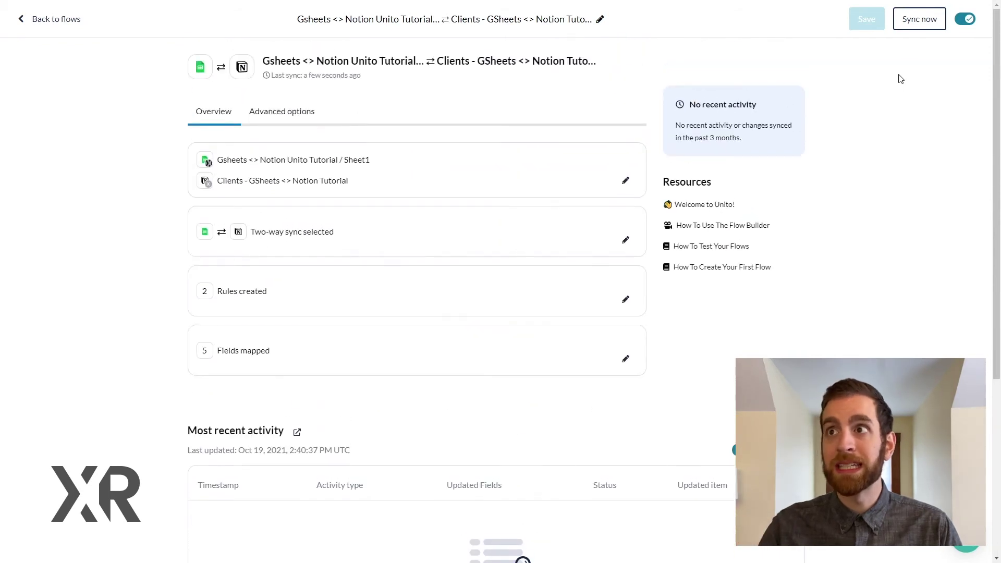
click(915, 20)
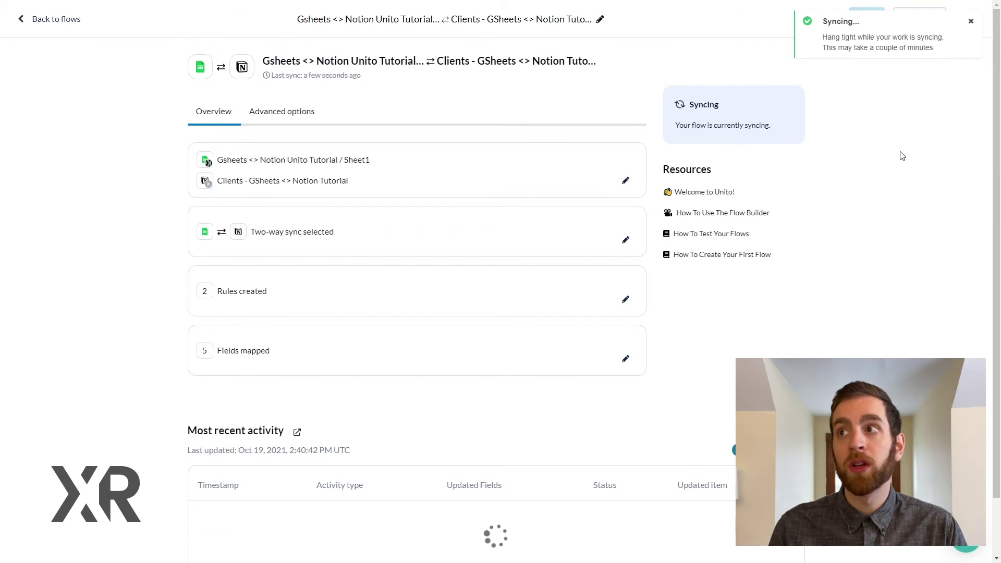
scroll(897, 193, down, 1)
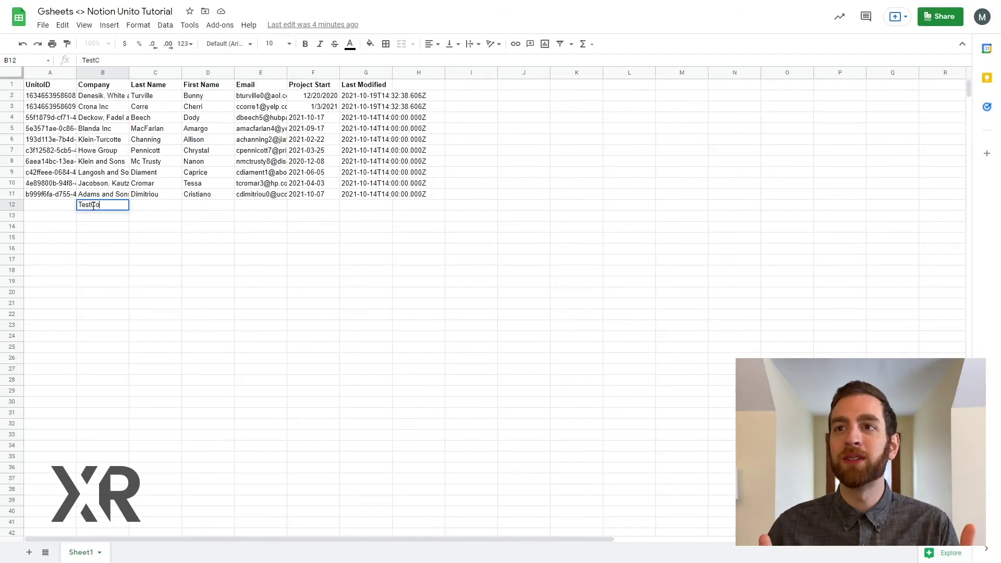
- Fill the TestCo row with the contact's last name, first name, e-mail and Project Start 2021-10-12
key(Tab)
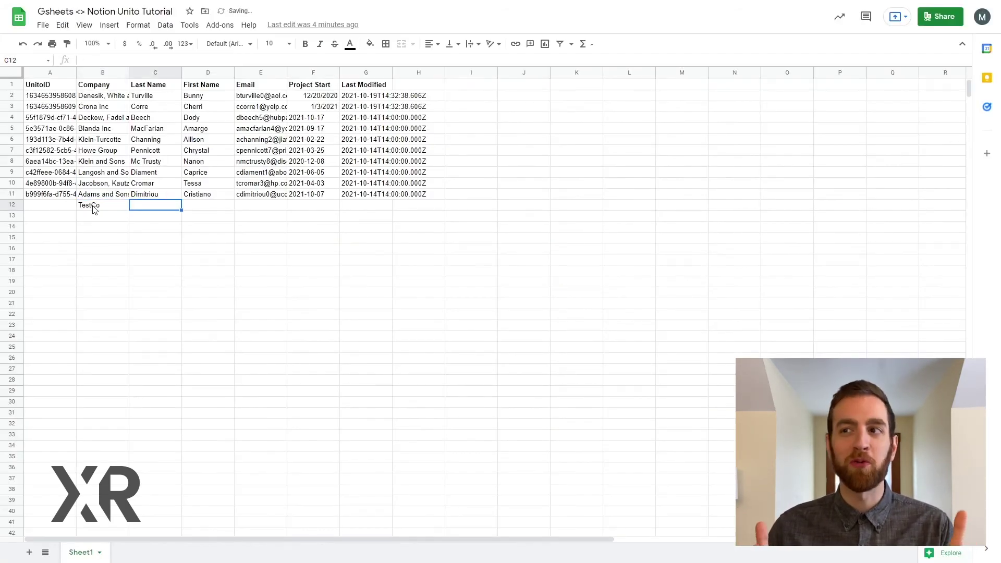
text(Smith)
key(Tab)
text(John)
key(Tab)
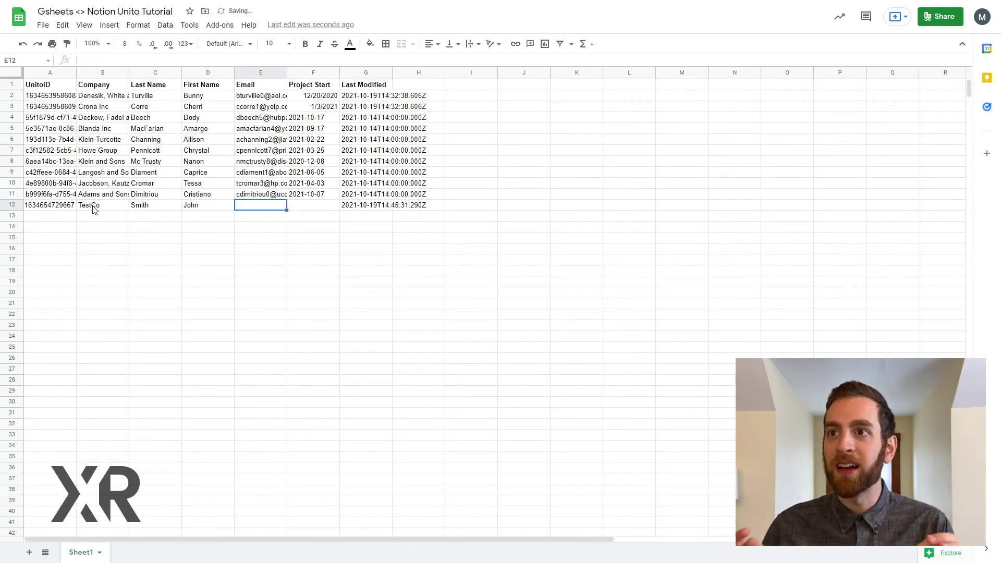
text(jsmith@fake.email)
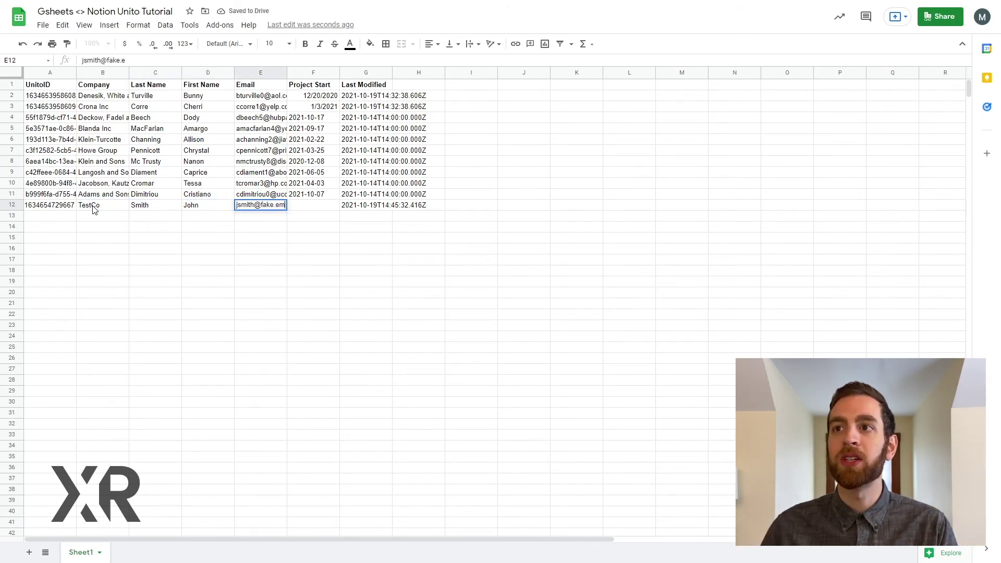
key(Tab)
text(2021-10-12)
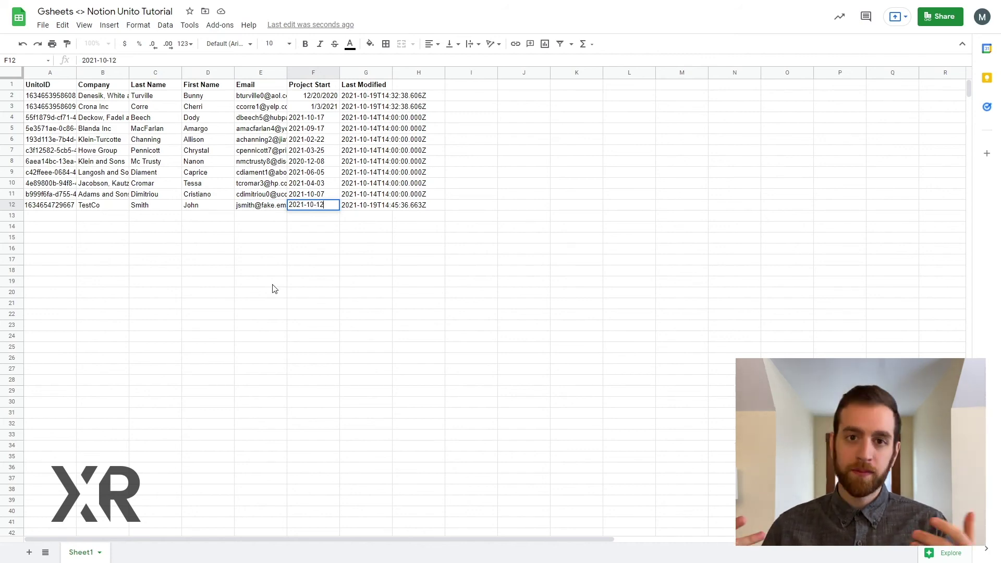
click(273, 286)
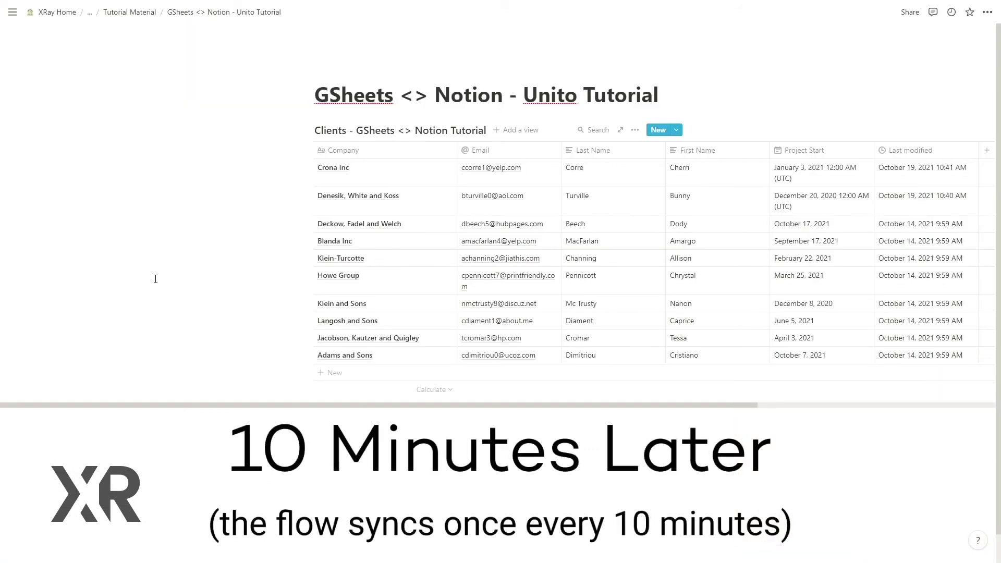